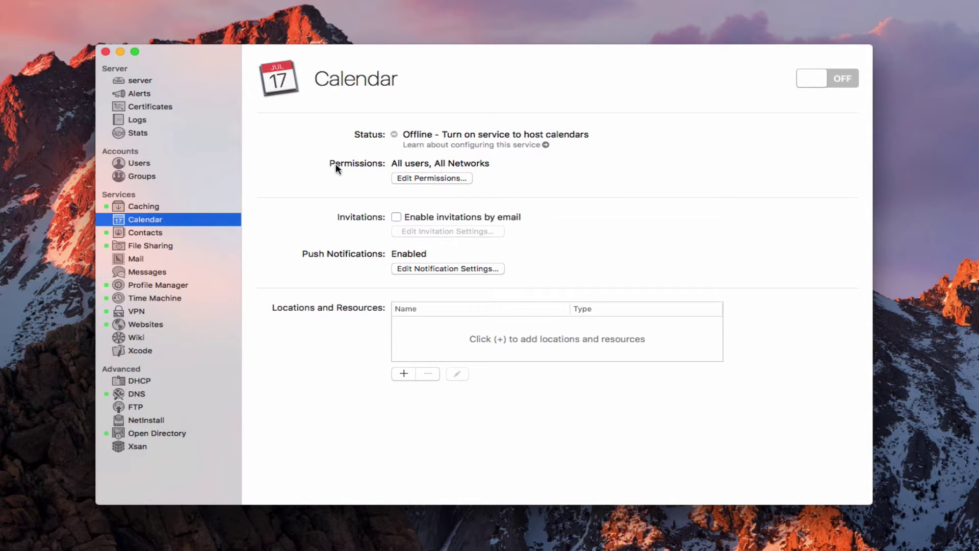
{"action": "left_click", "coordinate": [427, 178]}
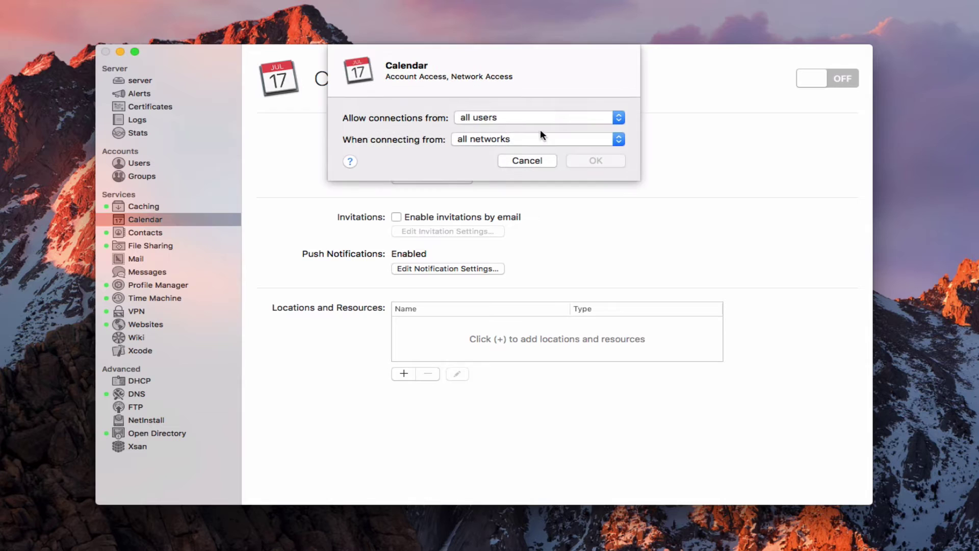
{"action": "left_click", "coordinate": [620, 118]}
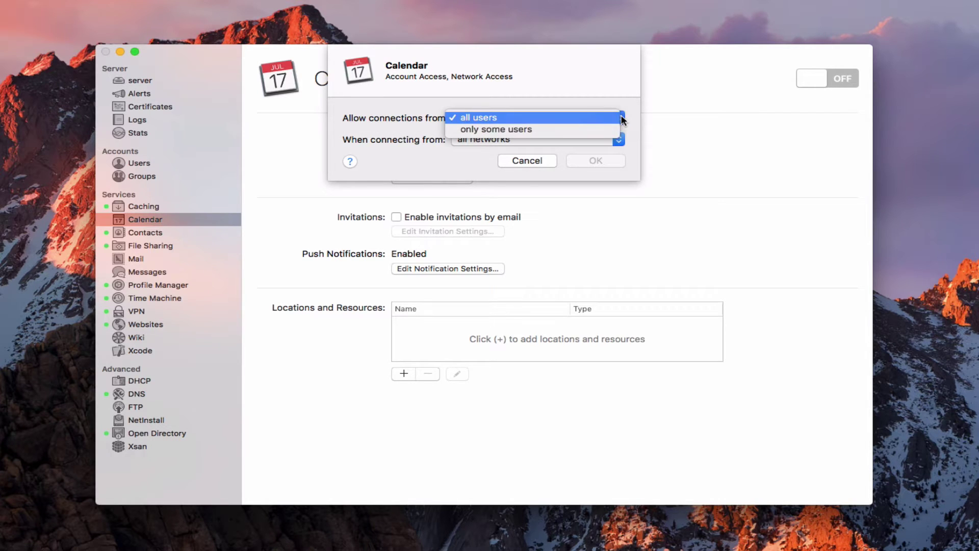
{"action": "left_click", "coordinate": [619, 139]}
{"action": "left_click", "coordinate": [619, 139]}
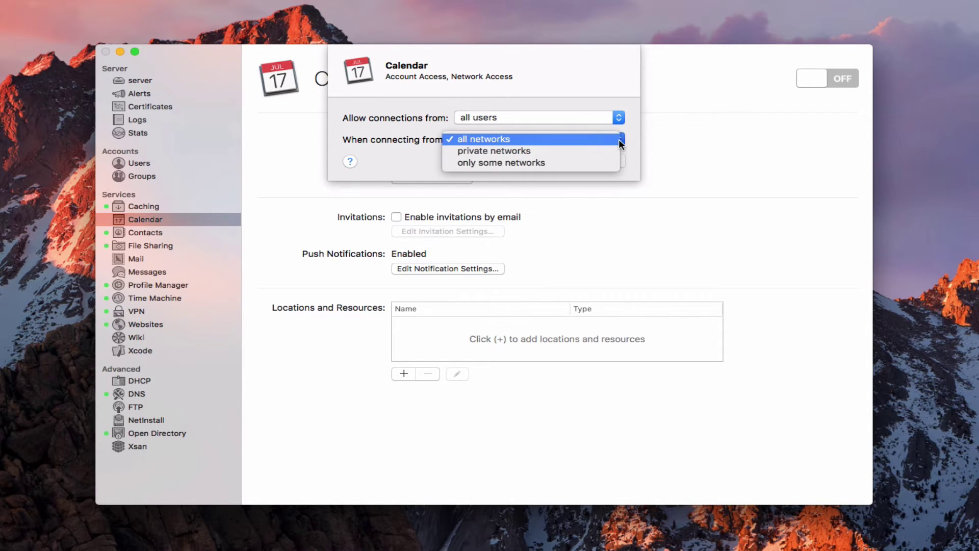
{"action": "left_click", "coordinate": [601, 67]}
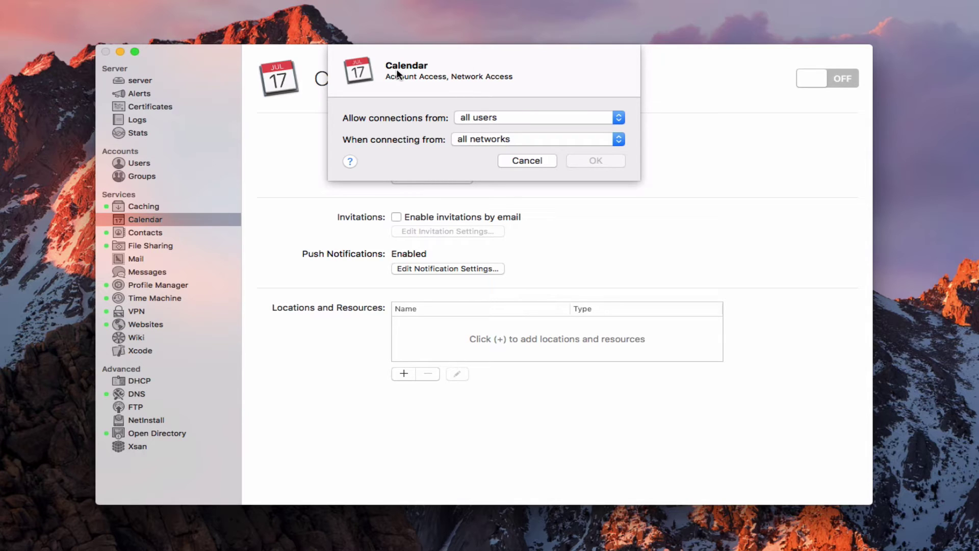
{"action": "left_click", "coordinate": [618, 119]}
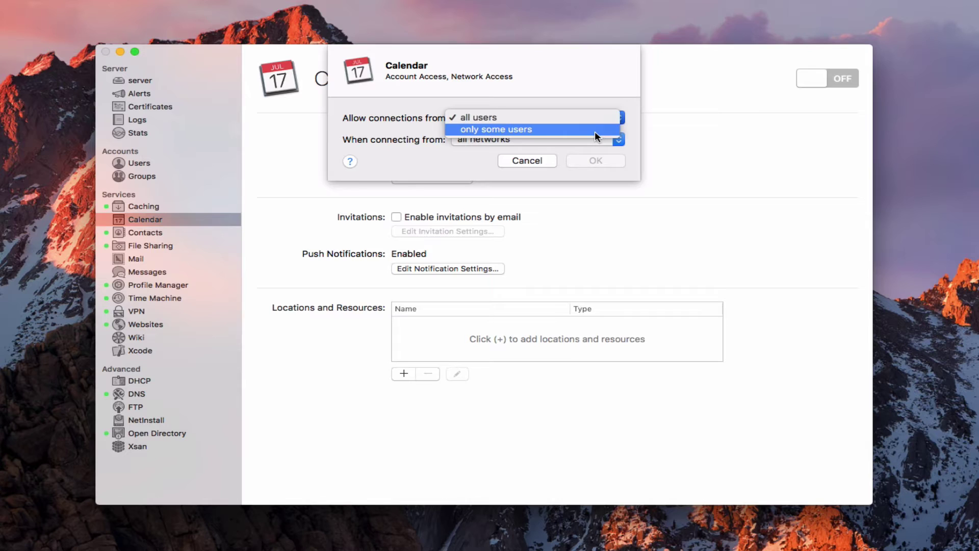
{"action": "left_click", "coordinate": [584, 81]}
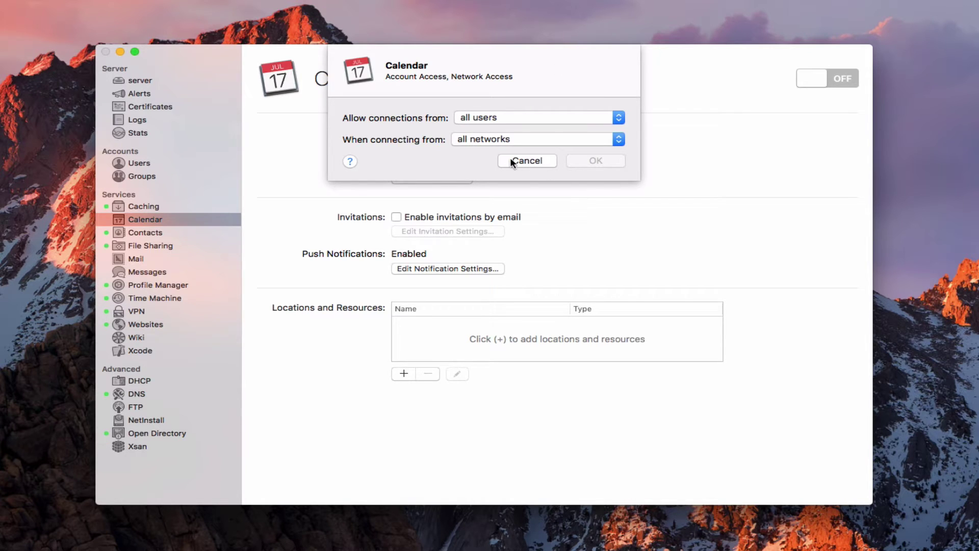
{"action": "left_click", "coordinate": [528, 161]}
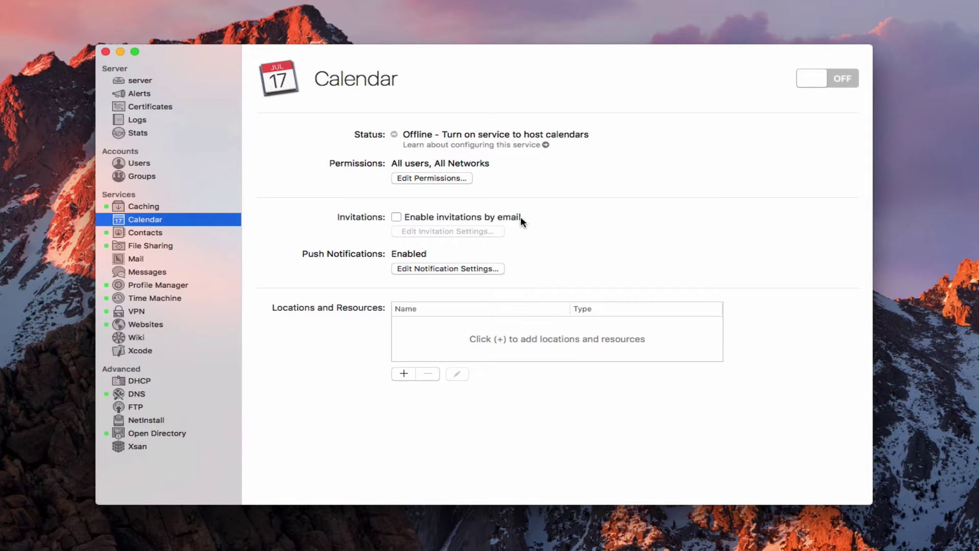
{"action": "left_click", "coordinate": [397, 216]}
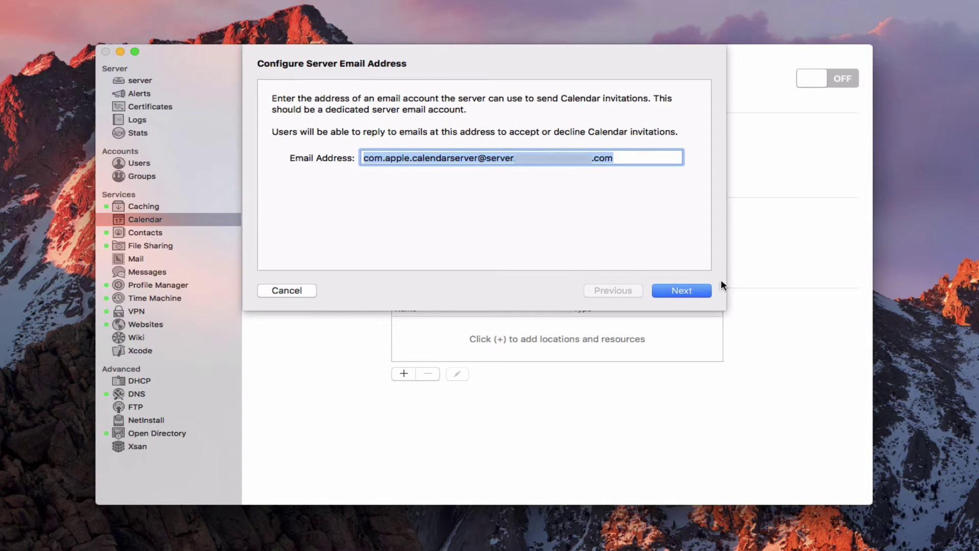
{"action": "left_click", "coordinate": [682, 291]}
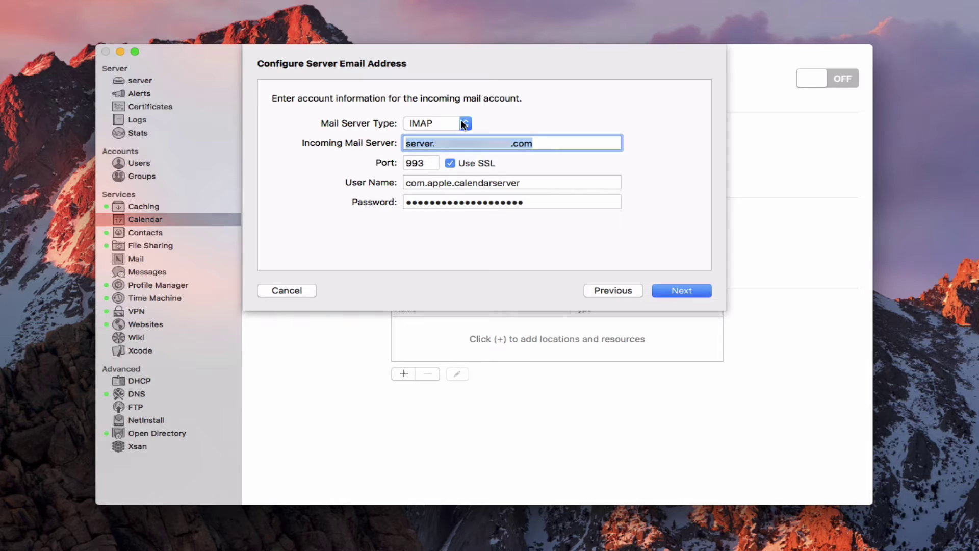
{"action": "left_click", "coordinate": [671, 288]}
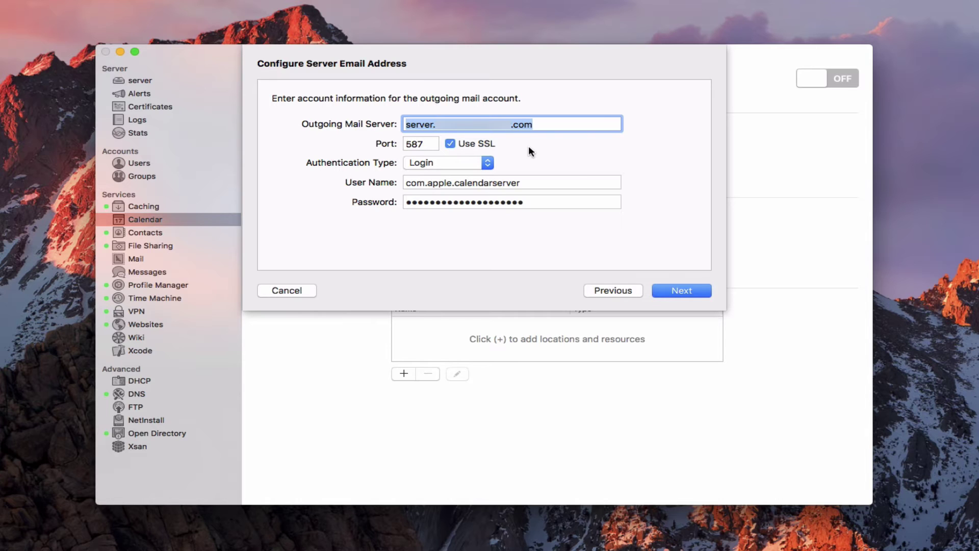
{"action": "left_click", "coordinate": [674, 289]}
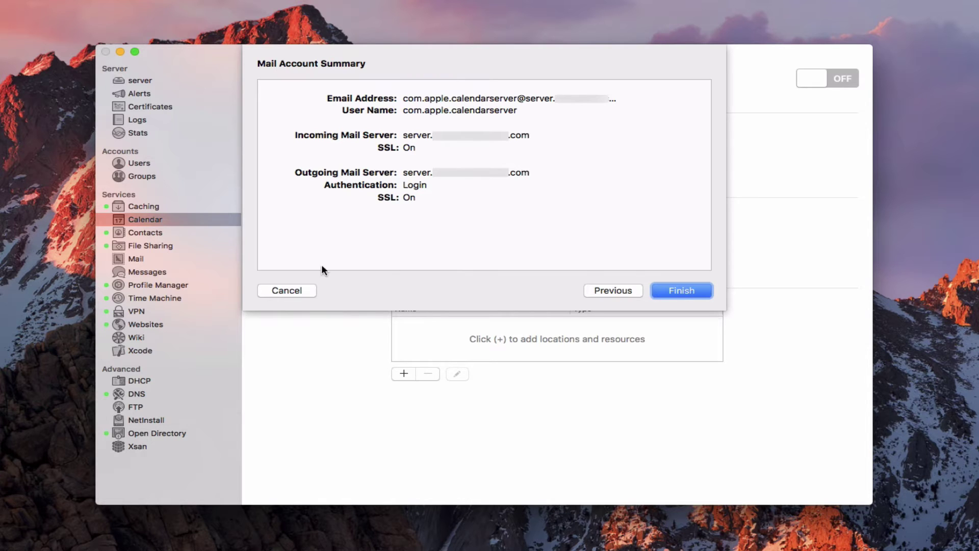
{"action": "left_click", "coordinate": [284, 291]}
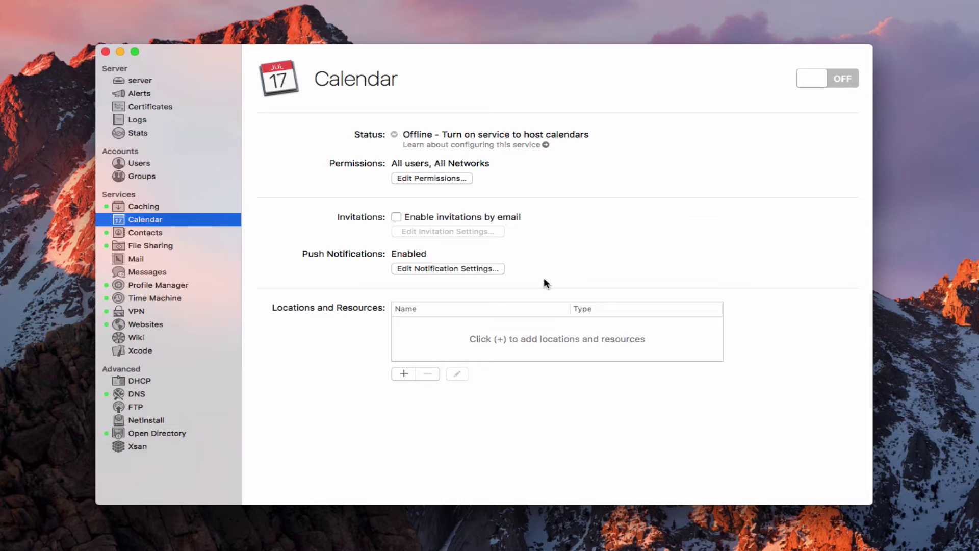
Step: Inspect the Calendar Server account without changes, then hide system accounts in the Users list
{"action": "left_click", "coordinate": [132, 163]}
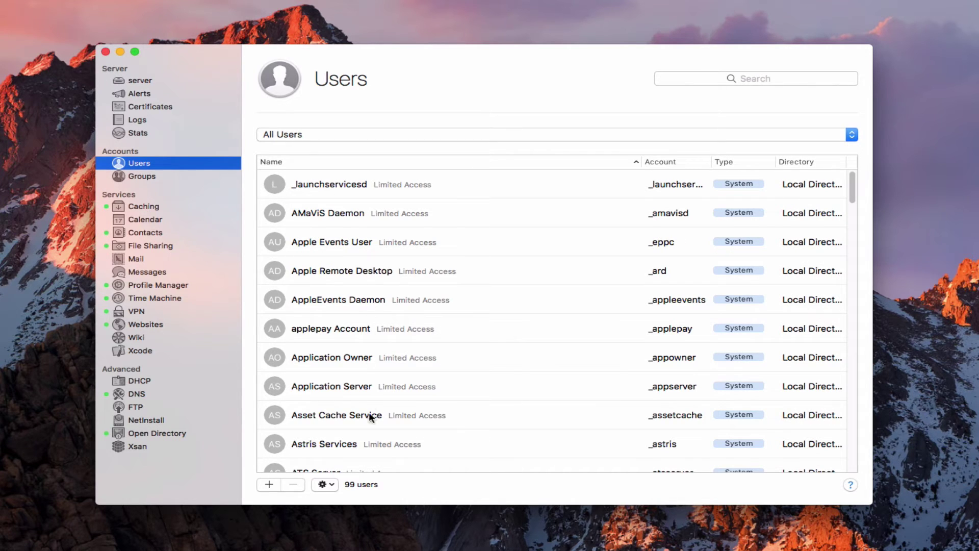
{"action": "scroll", "coordinate": [395, 388], "scroll_direction": "down", "scroll_amount": 9}
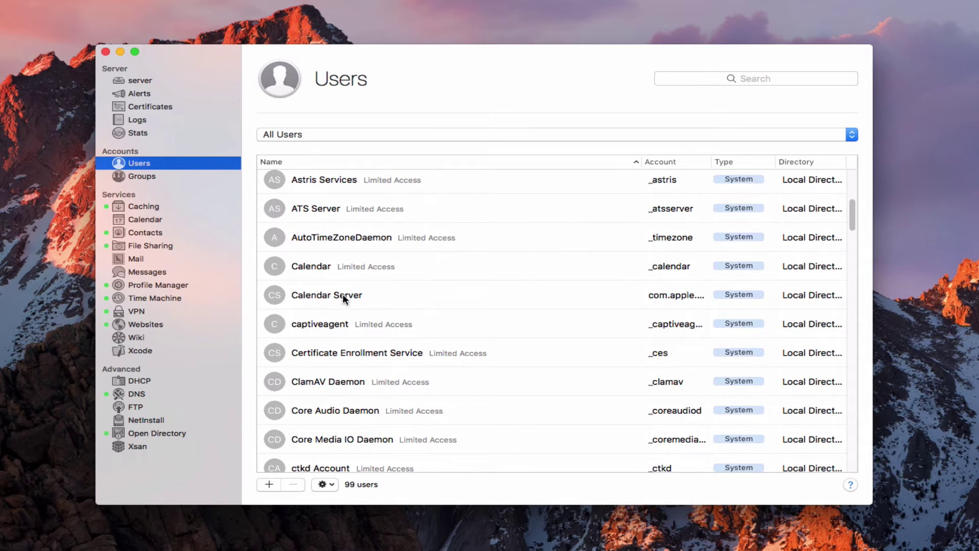
{"action": "left_click", "coordinate": [343, 298]}
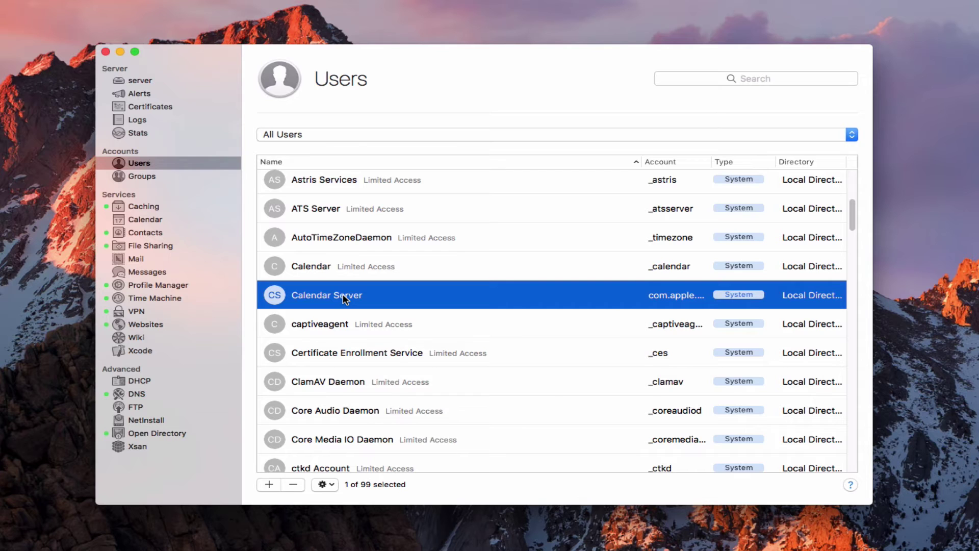
{"action": "double_click", "coordinate": [344, 298]}
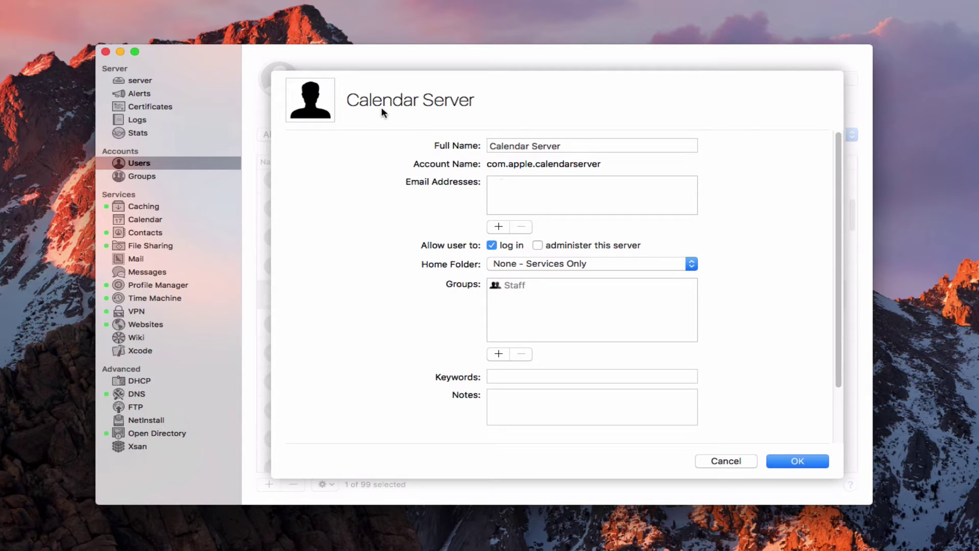
{"action": "left_click", "coordinate": [725, 461]}
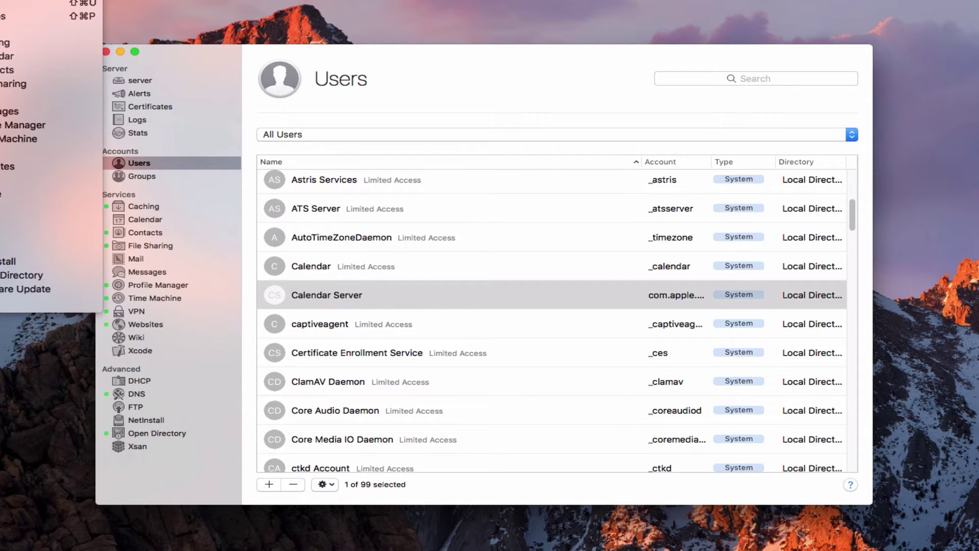
{"action": "left_click", "coordinate": [54, 98]}
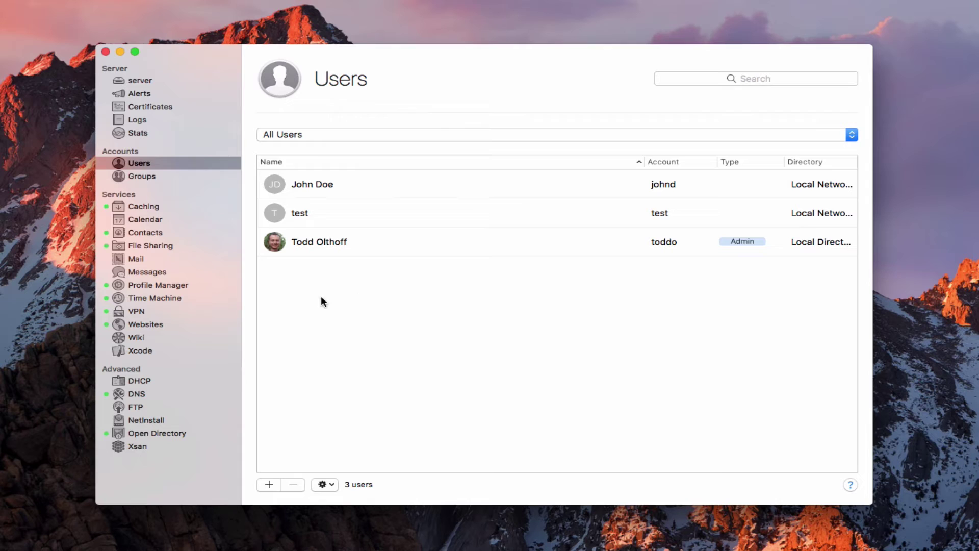
Step: Return to the Calendar service page under Services
{"action": "left_click", "coordinate": [141, 219]}
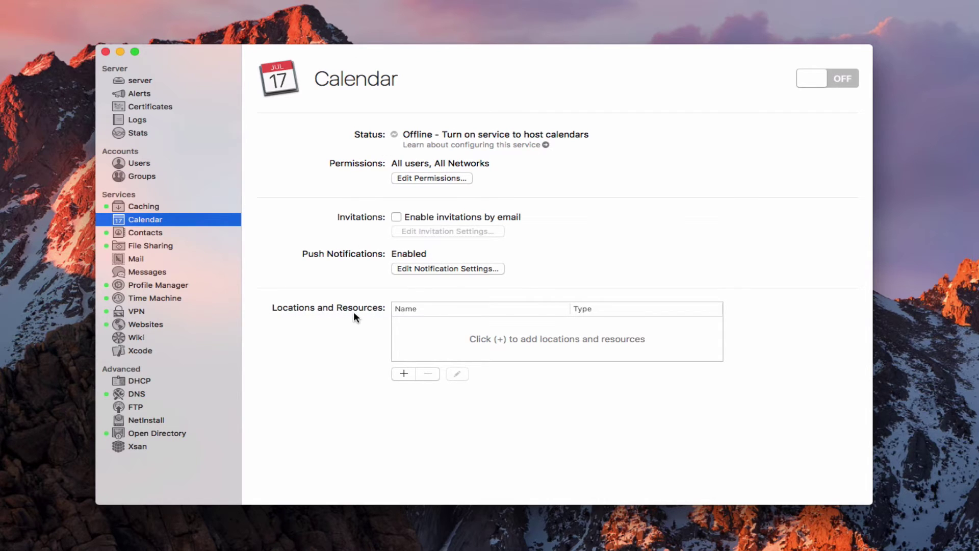
Step: Add a new Locations and Resources entry, keeping its type as Location
{"action": "left_click", "coordinate": [403, 374]}
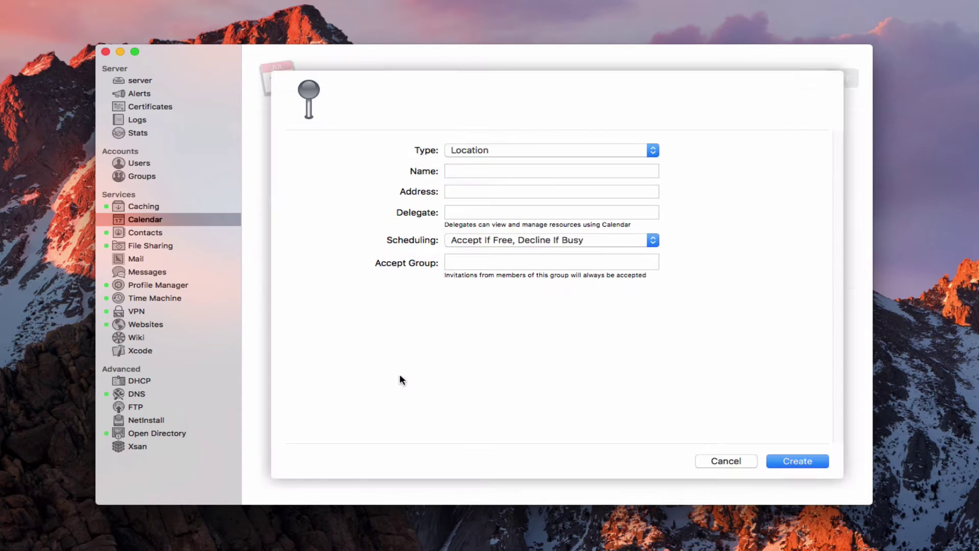
{"action": "left_click", "coordinate": [653, 152]}
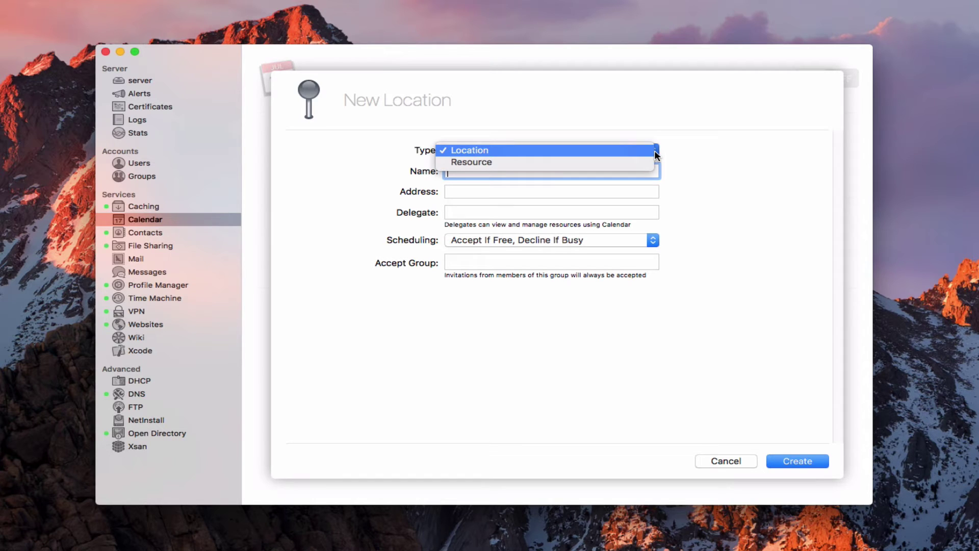
{"action": "left_click", "coordinate": [656, 155]}
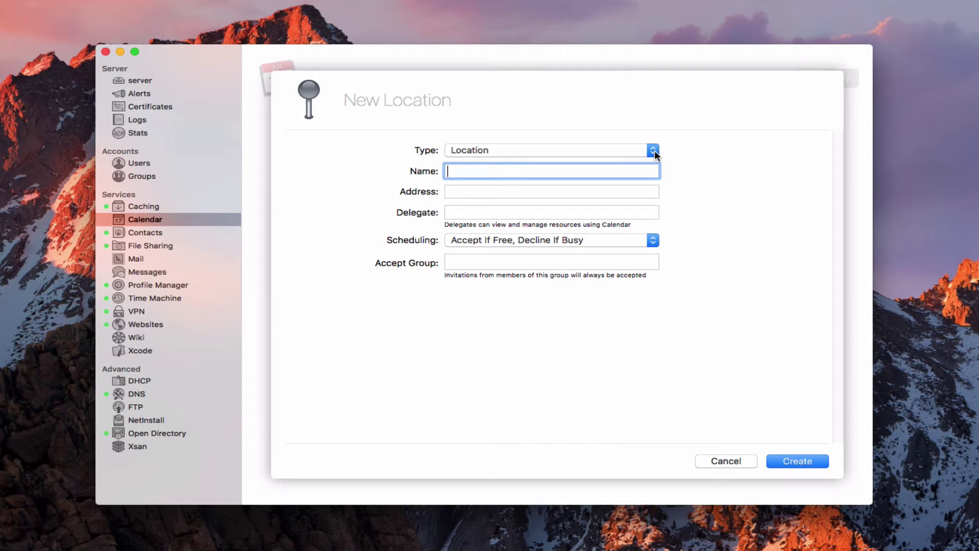
{"action": "left_click", "coordinate": [656, 154]}
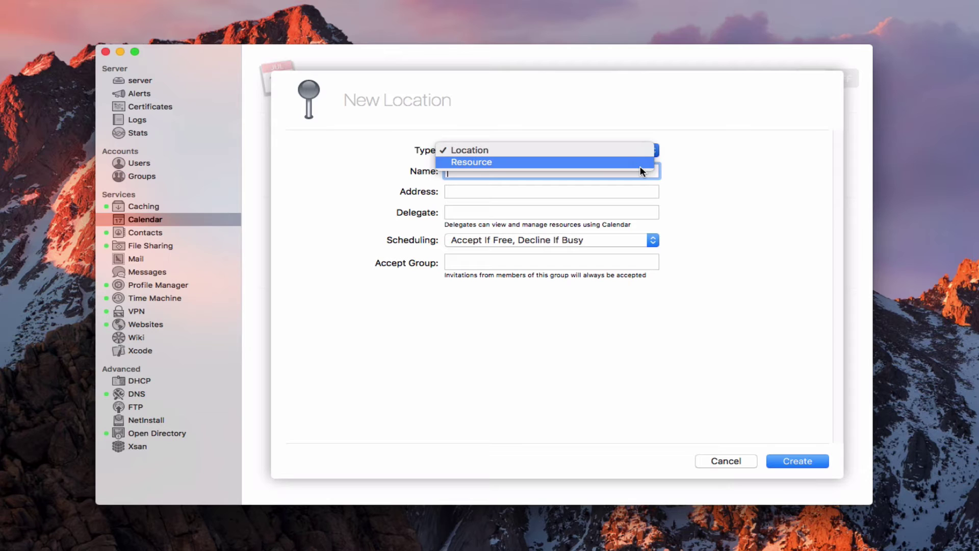
{"action": "left_click", "coordinate": [718, 159]}
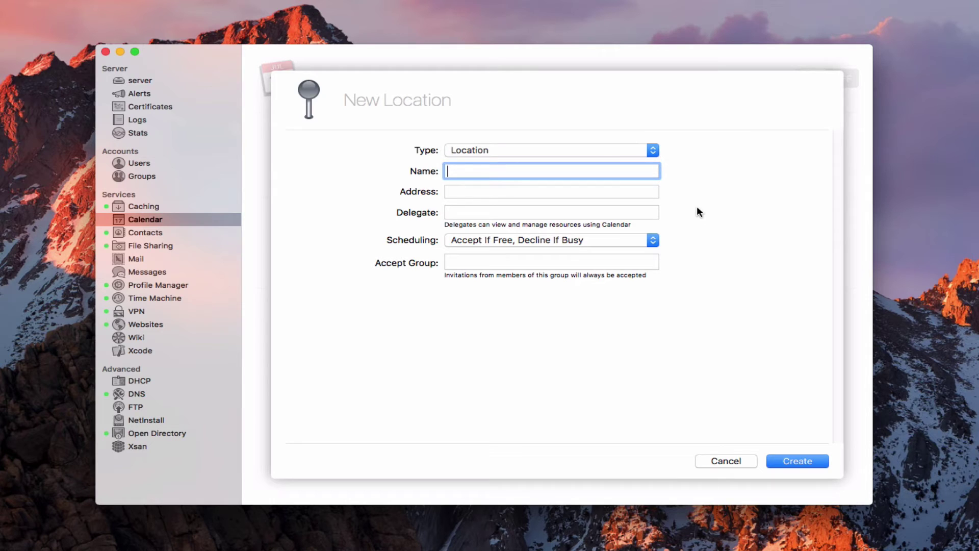
{"action": "type", "text": "Living Room"}
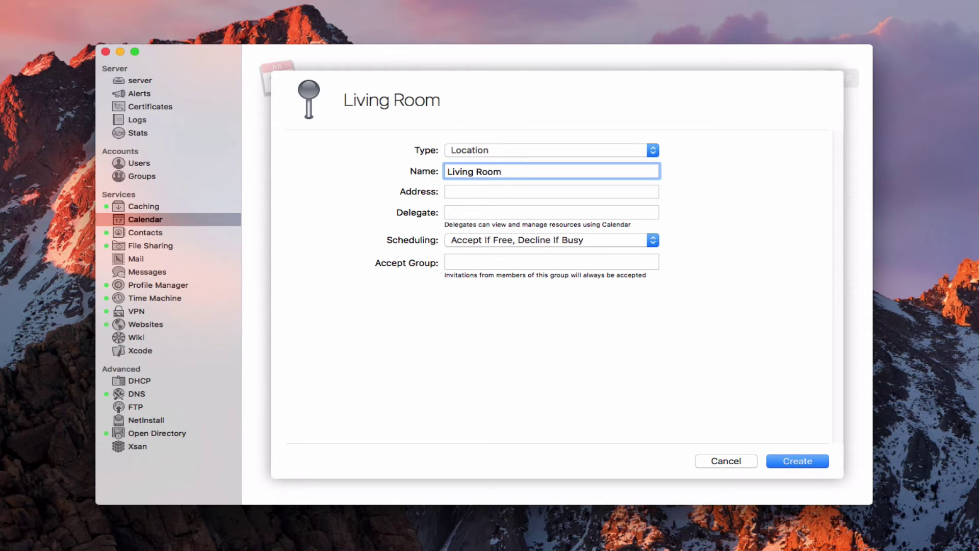
{"action": "left_click", "coordinate": [552, 192]}
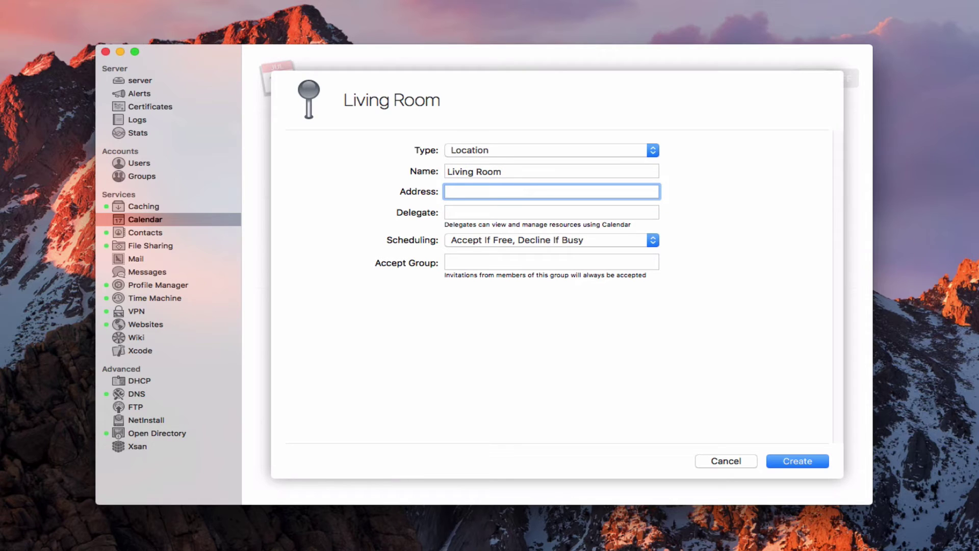
{"action": "type", "text": "999"}
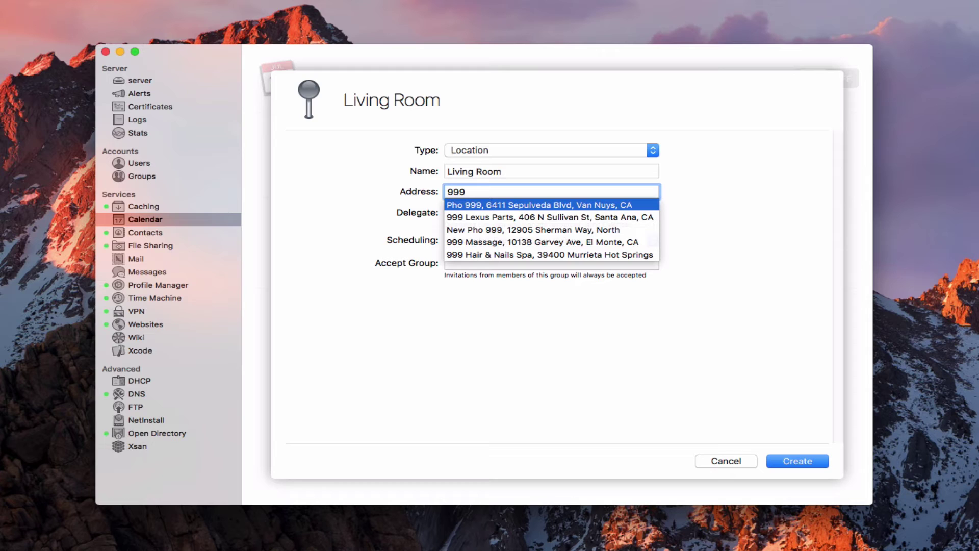
{"action": "key", "text": "BackSpace"}
{"action": "key", "text": "BackSpace"}
{"action": "key", "text": "BackSpace"}
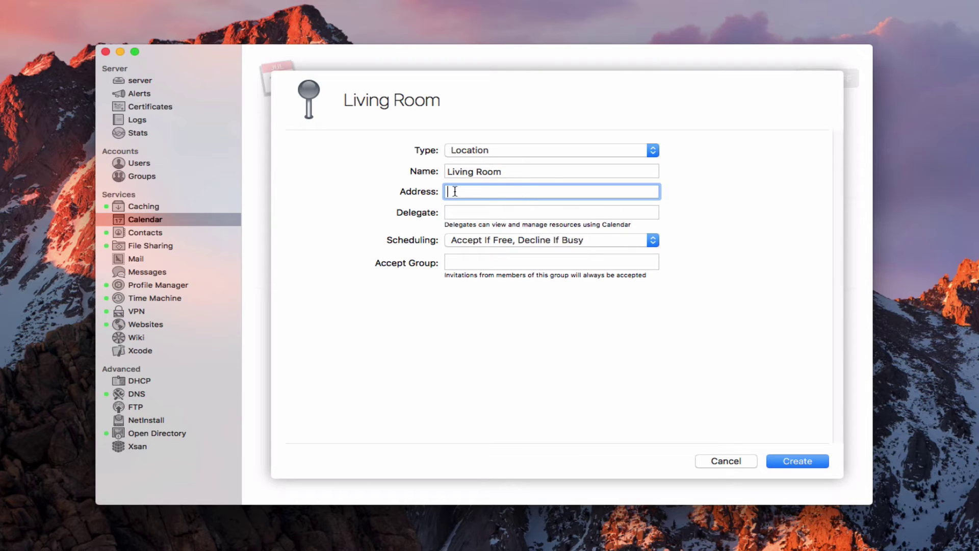
{"action": "left_click", "coordinate": [487, 213]}
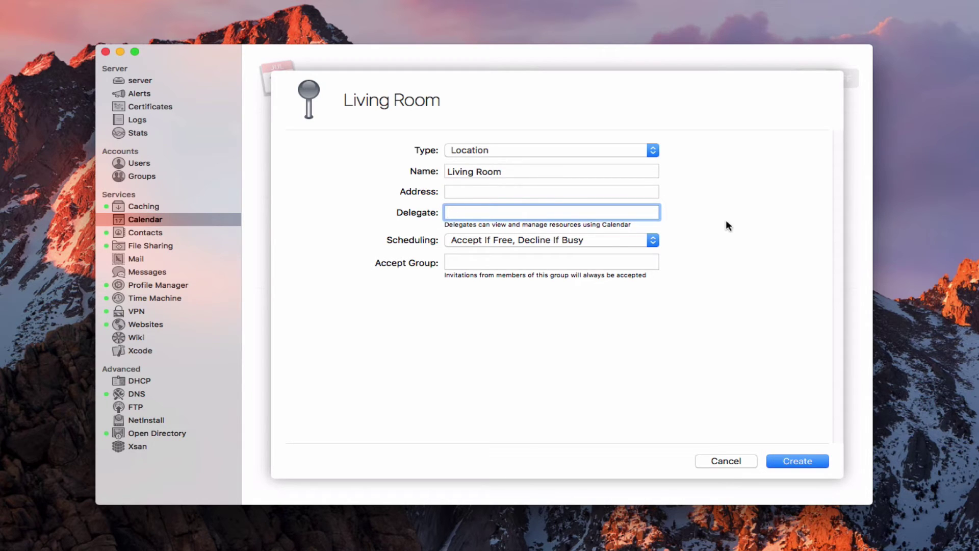
{"action": "type", "text": "john"}
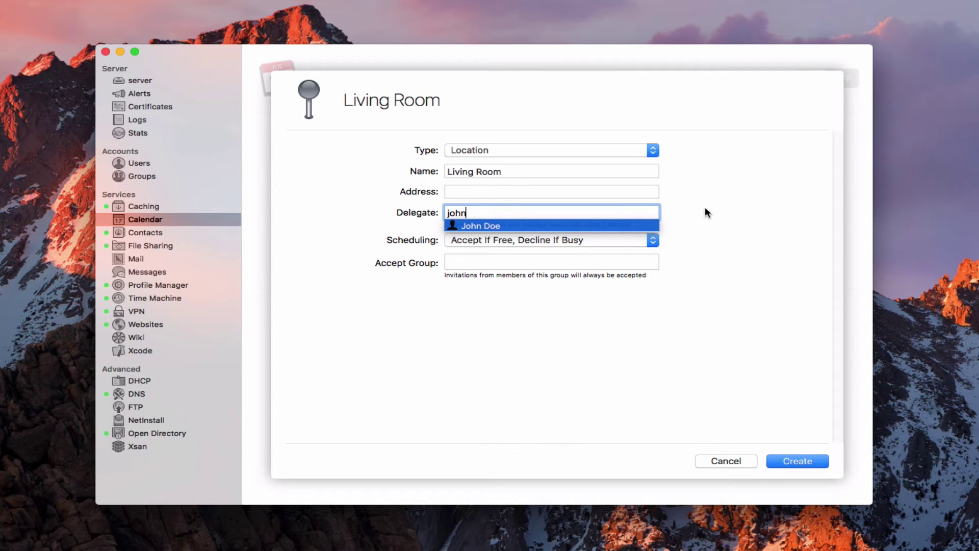
{"action": "left_click", "coordinate": [496, 225]}
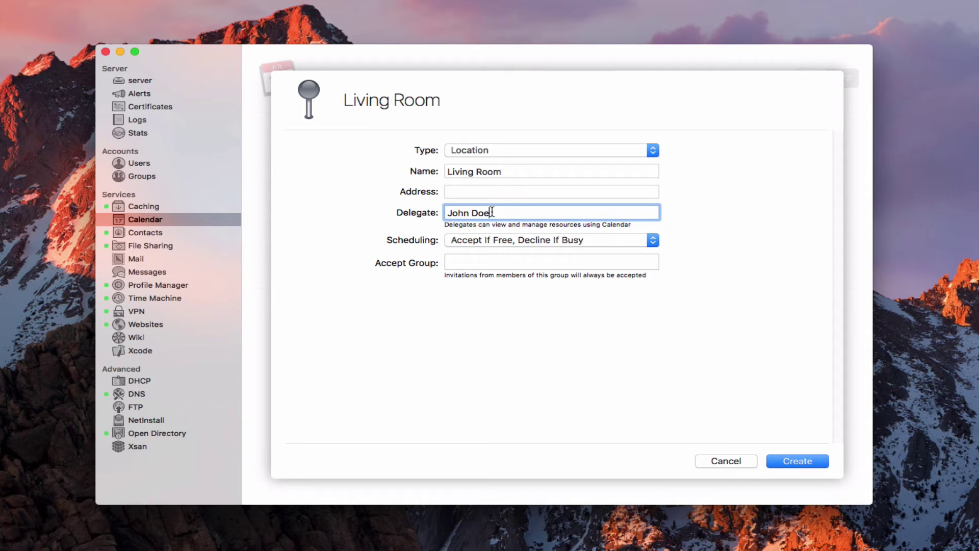
{"action": "left_click_drag", "start_coordinate": [492, 212], "coordinate": [431, 209]}
{"action": "key", "text": "super+c"}
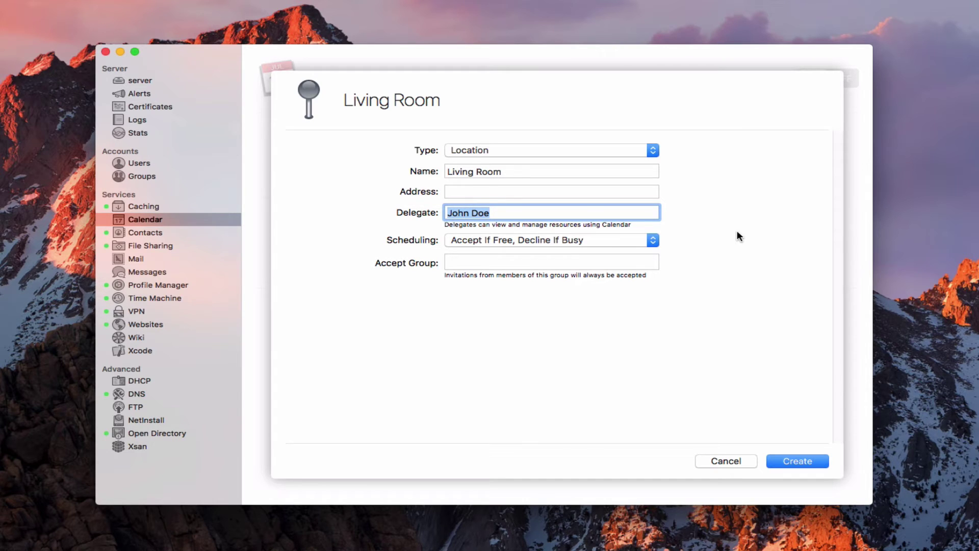
{"action": "key", "text": "BackSpace"}
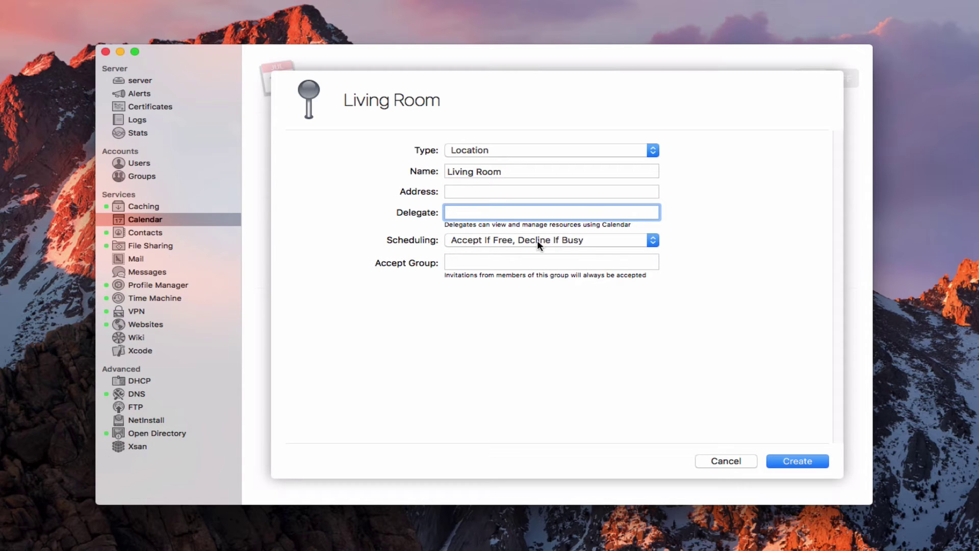
Step: Keep the current scheduling option, leave Accept Group empty, and create the Living Room location
{"action": "left_click", "coordinate": [653, 240]}
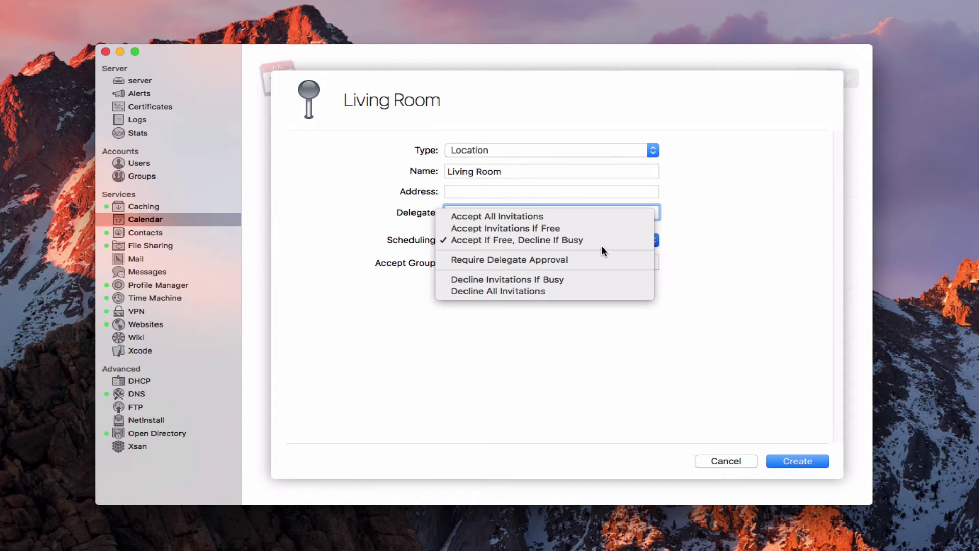
{"action": "left_click", "coordinate": [713, 240]}
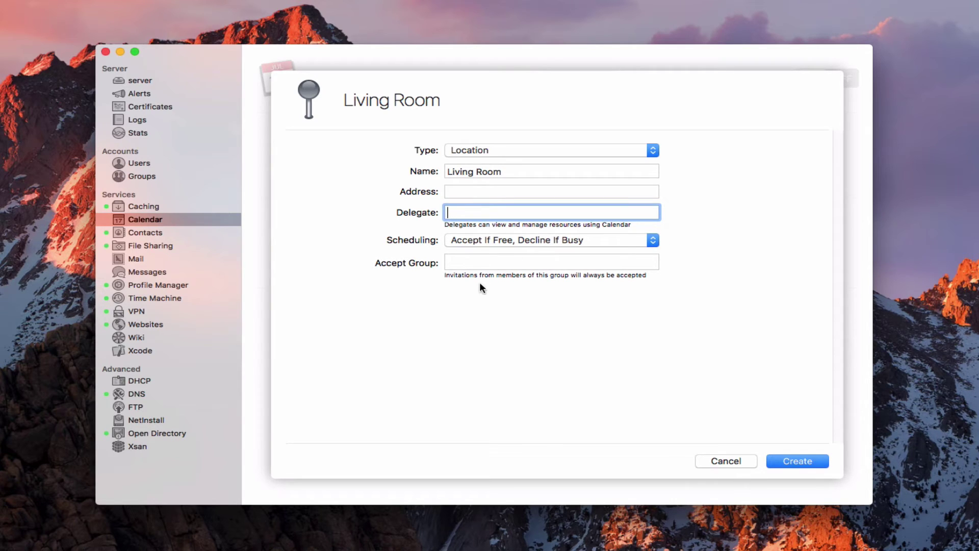
{"action": "left_click", "coordinate": [461, 261]}
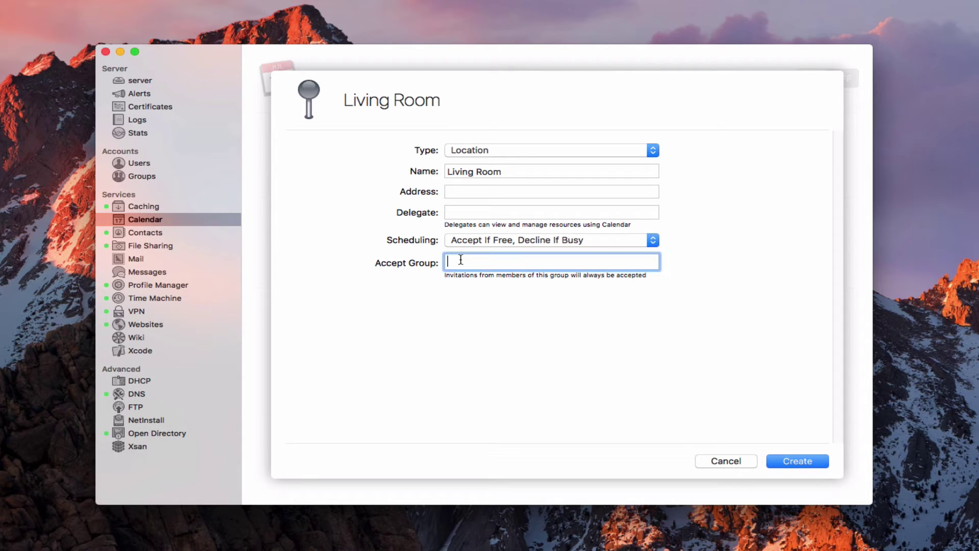
{"action": "type", "text": "work"}
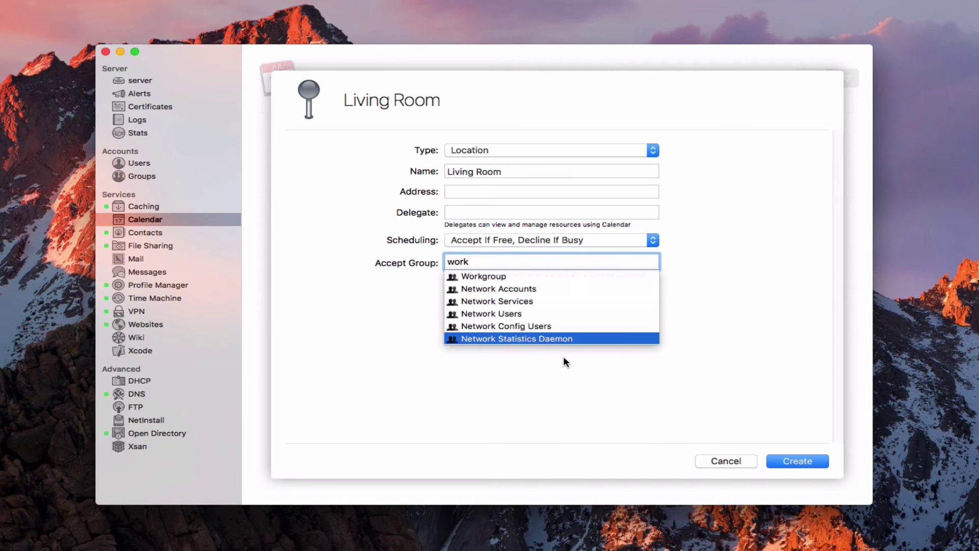
{"action": "double_click", "coordinate": [479, 261]}
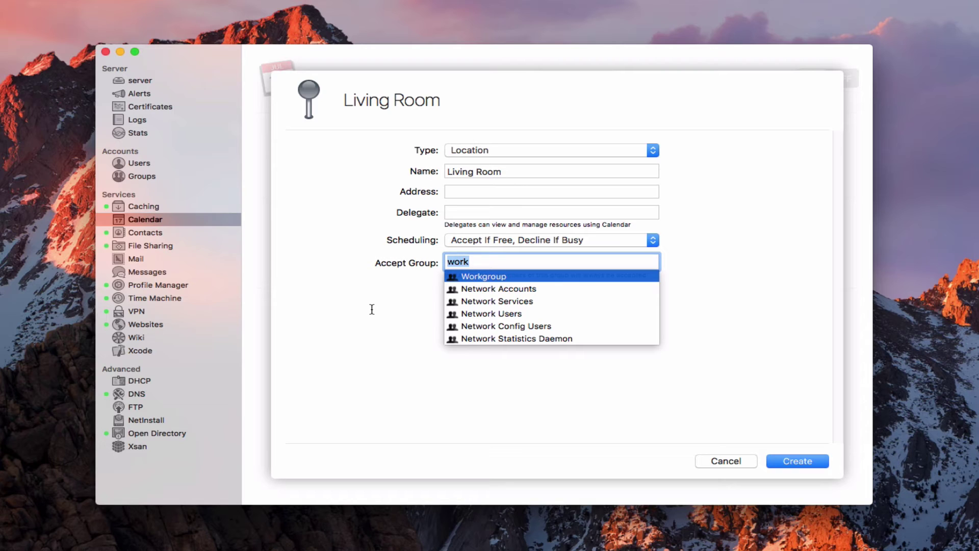
{"action": "key", "text": "BackSpace"}
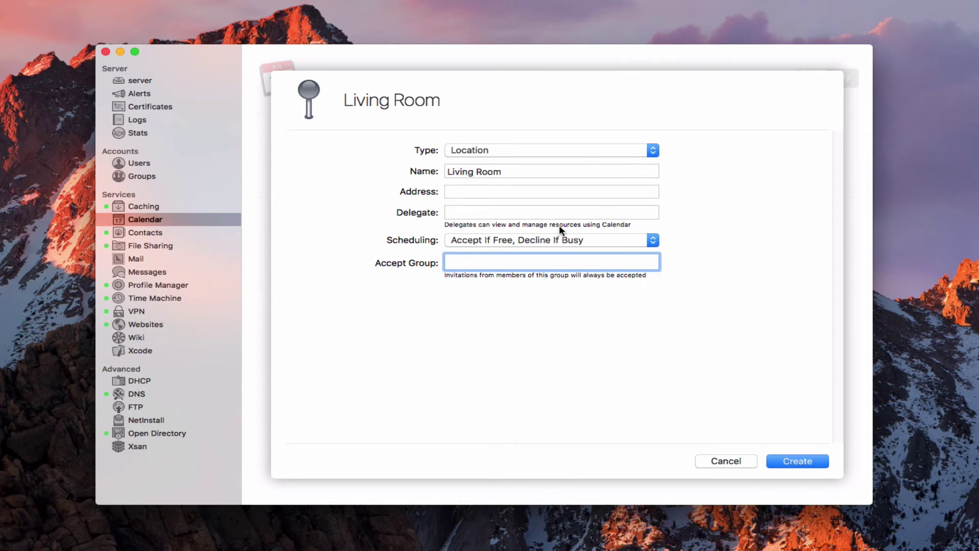
{"action": "left_click", "coordinate": [791, 462]}
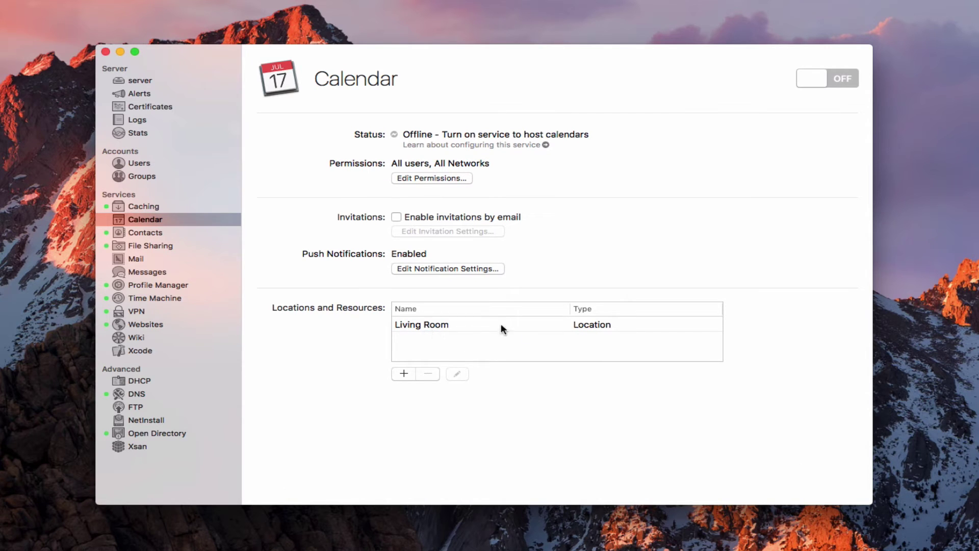
Step: Create a new entry of type Resource named 'Xbox'
{"action": "left_click", "coordinate": [401, 372]}
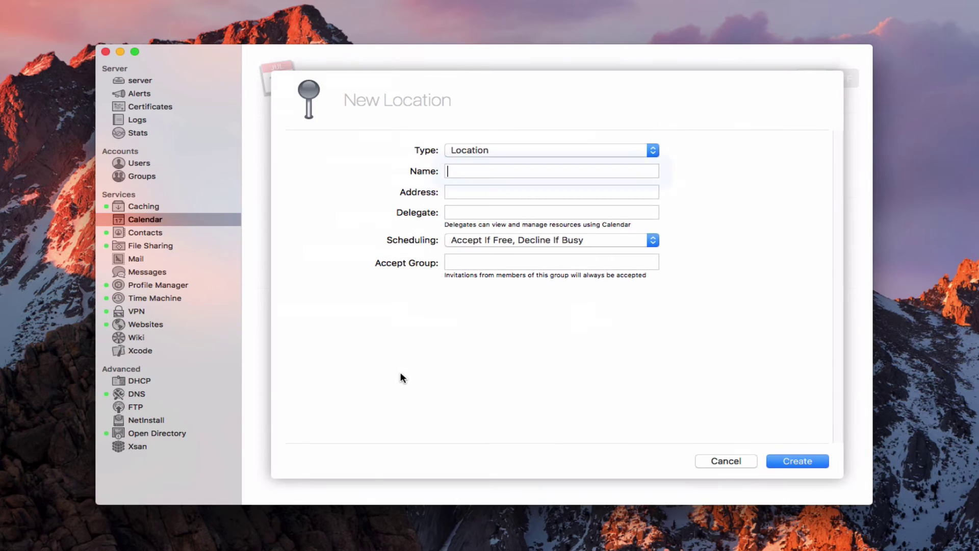
{"action": "left_click", "coordinate": [650, 154]}
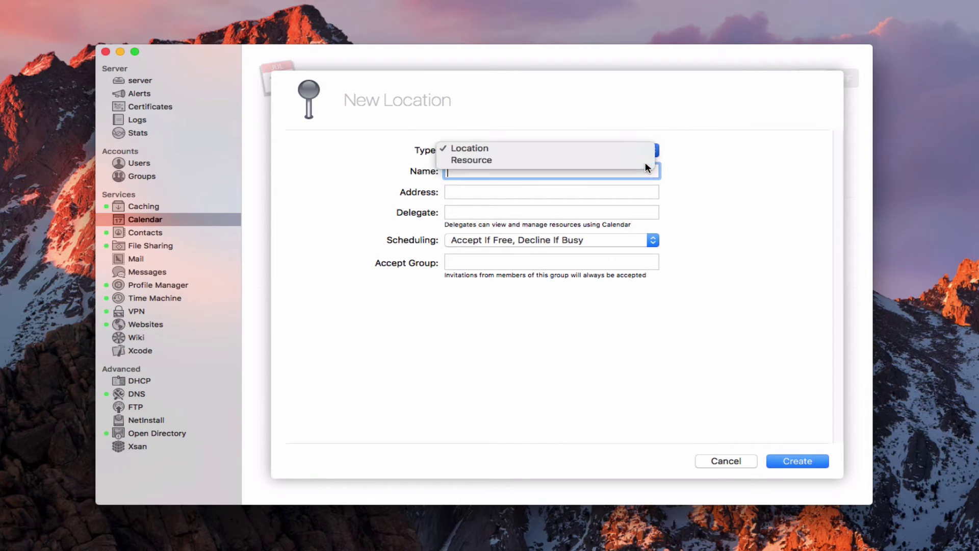
{"action": "left_click", "coordinate": [645, 161]}
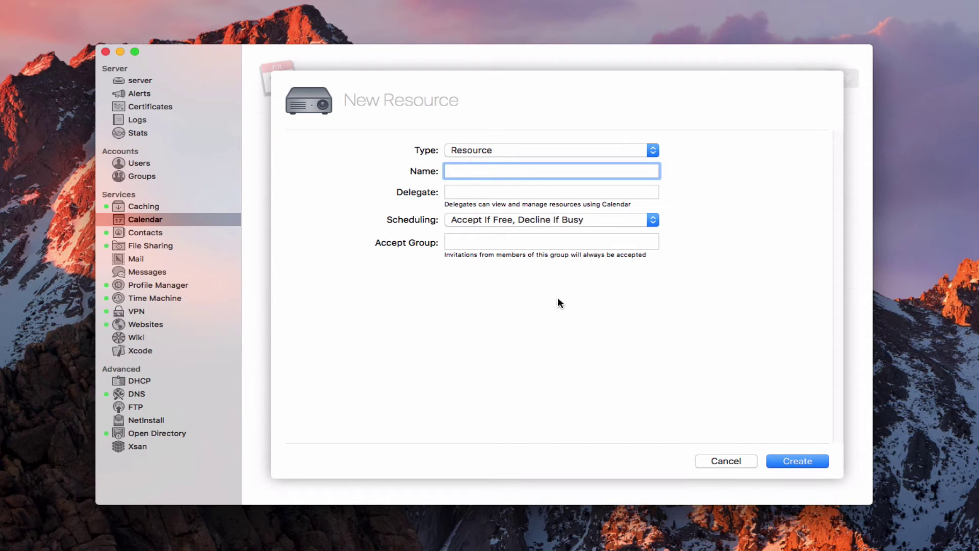
{"action": "type", "text": "Xbox"}
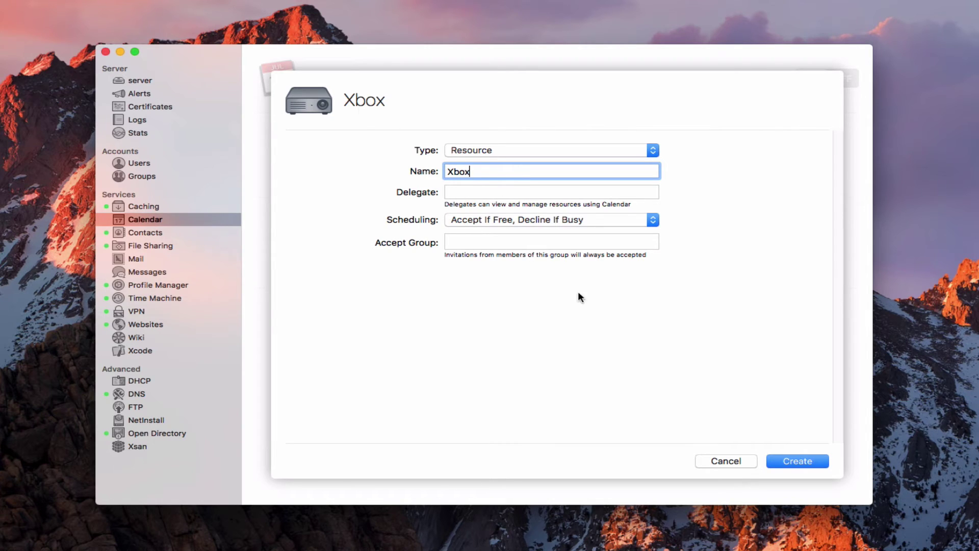
{"action": "left_click", "coordinate": [791, 464]}
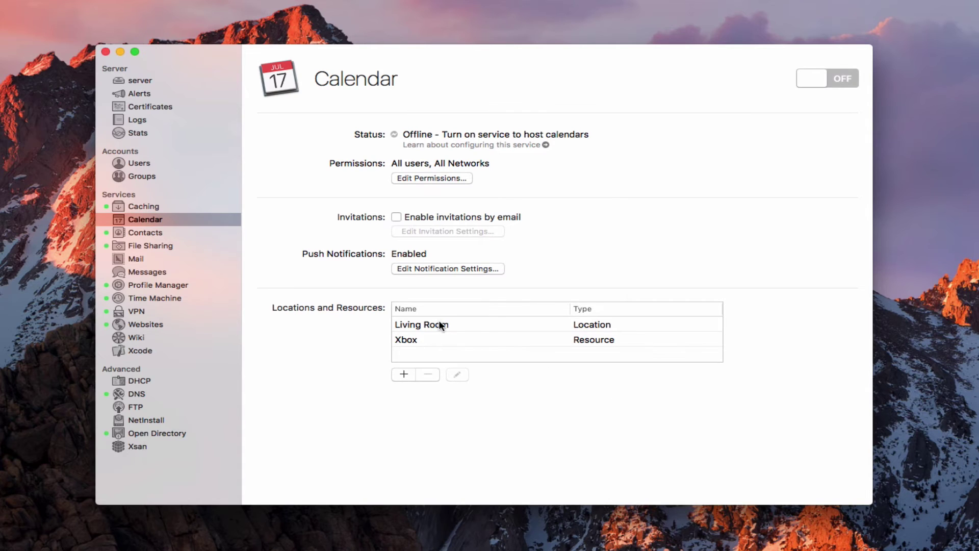
{"action": "left_click", "coordinate": [412, 341]}
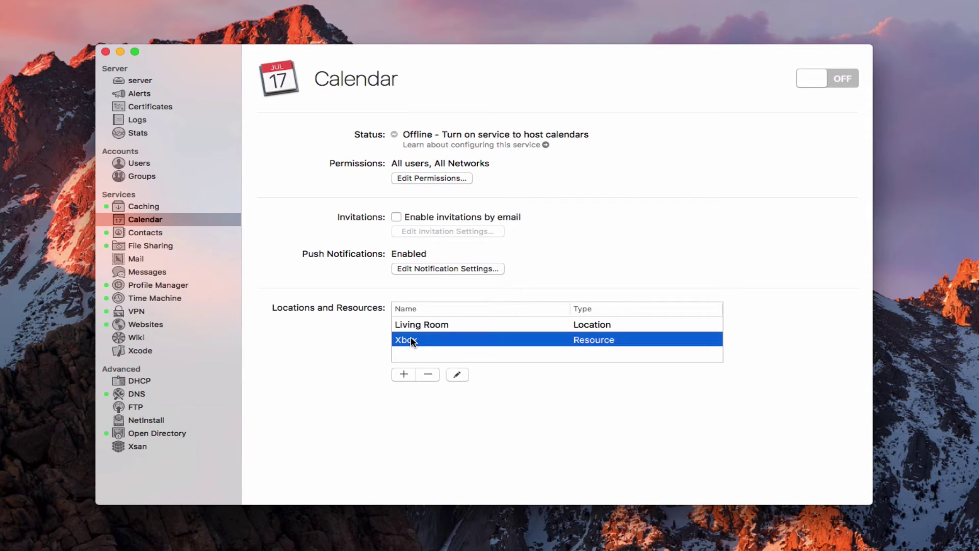
{"action": "left_click", "coordinate": [457, 375]}
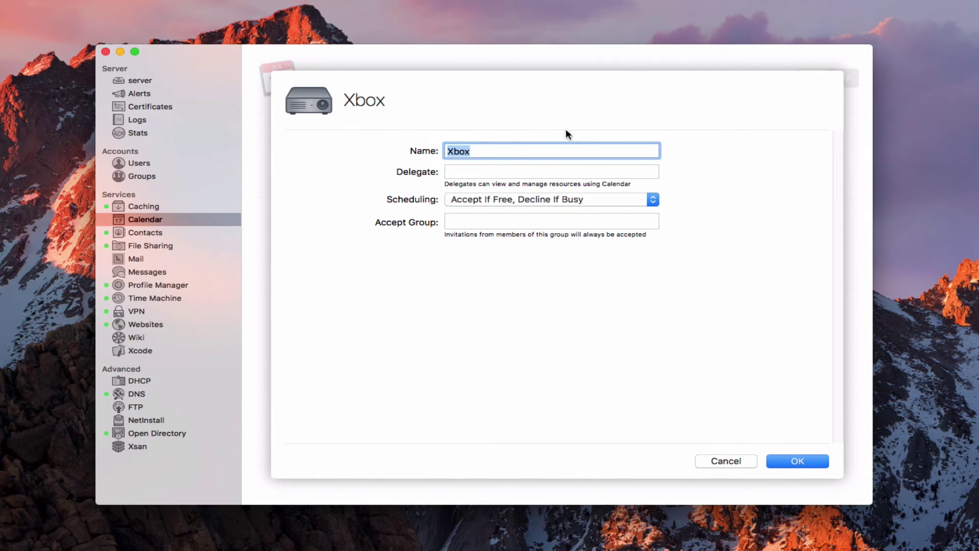
{"action": "left_click", "coordinate": [719, 462]}
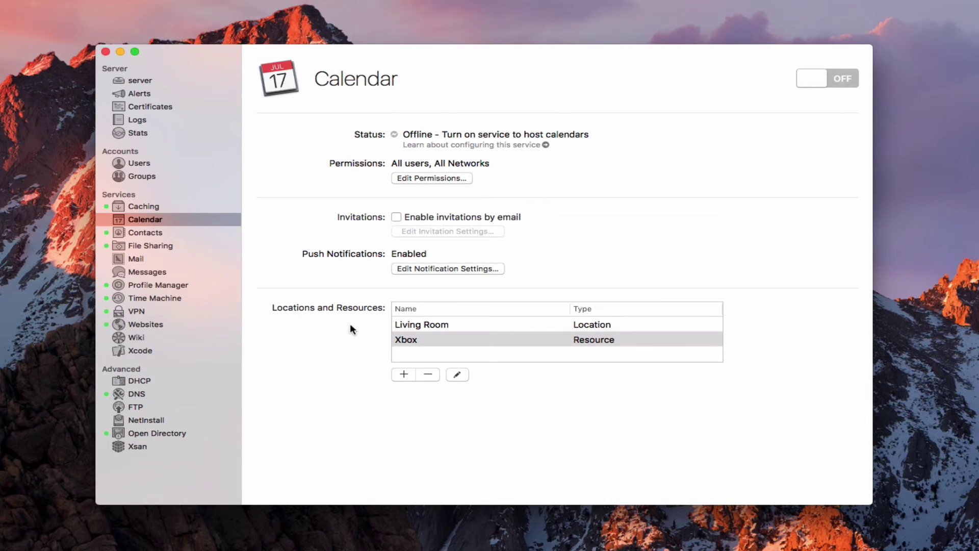
Step: Switch the Calendar service on
{"action": "left_click", "coordinate": [848, 80]}
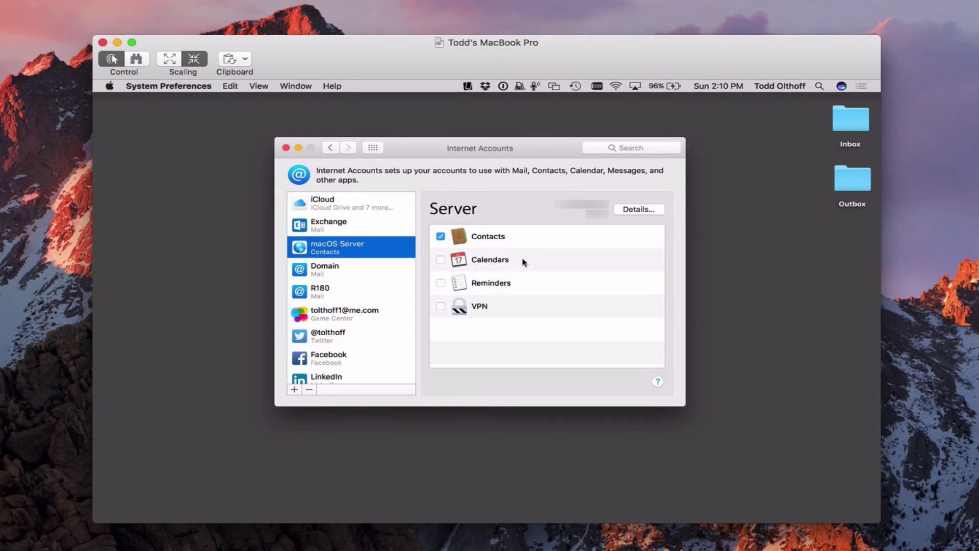
Step: Turn on Calendars for the macOS Server account in Internet Accounts
{"action": "left_click", "coordinate": [440, 260]}
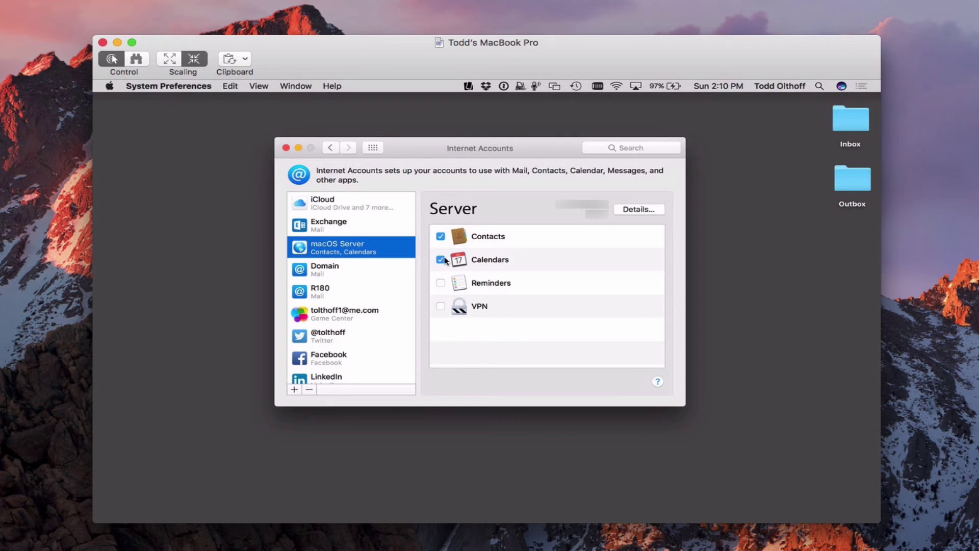
Step: In the macOS Server calendar, create a 'Play xbox' event on Sunday at 5:15 PM
{"action": "mouse_move", "coordinate": [417, 526]}
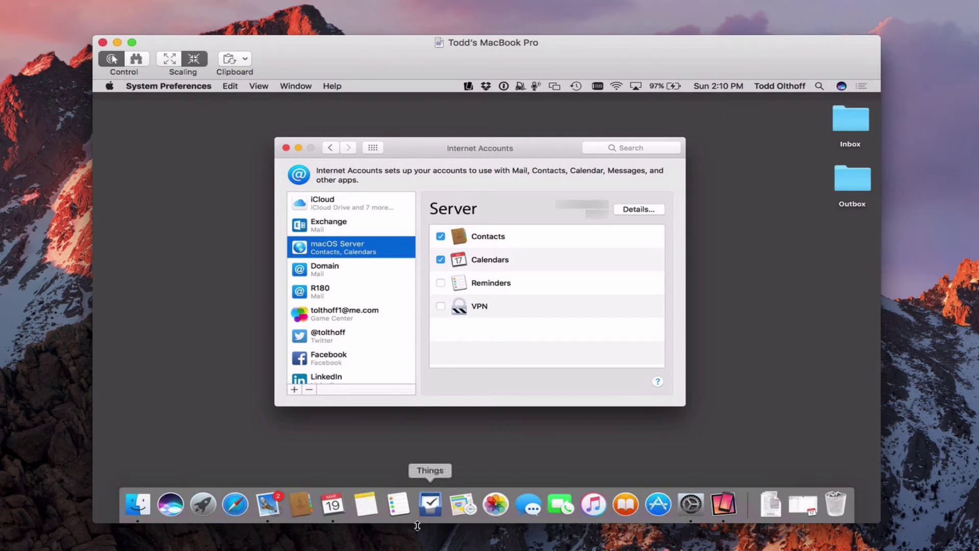
{"action": "left_click", "coordinate": [333, 503]}
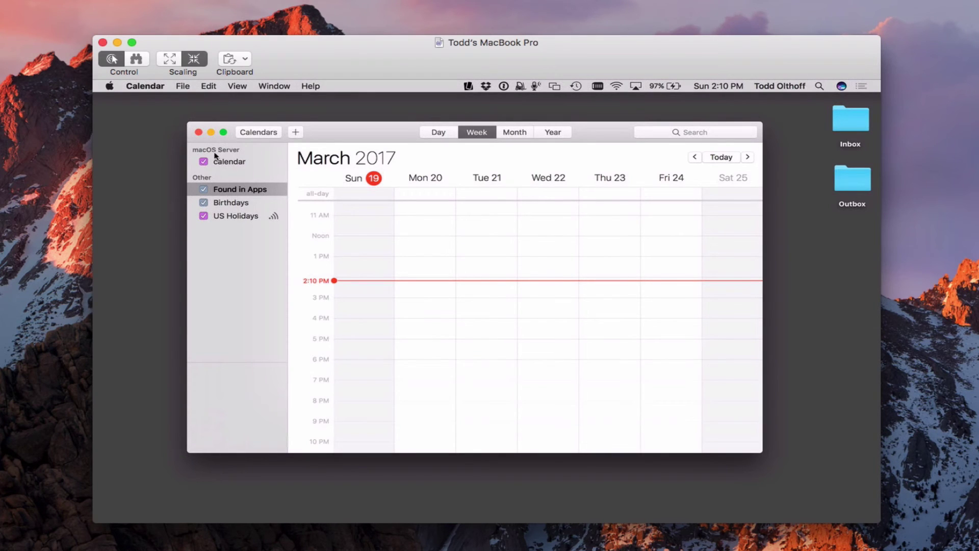
{"action": "left_click", "coordinate": [228, 163]}
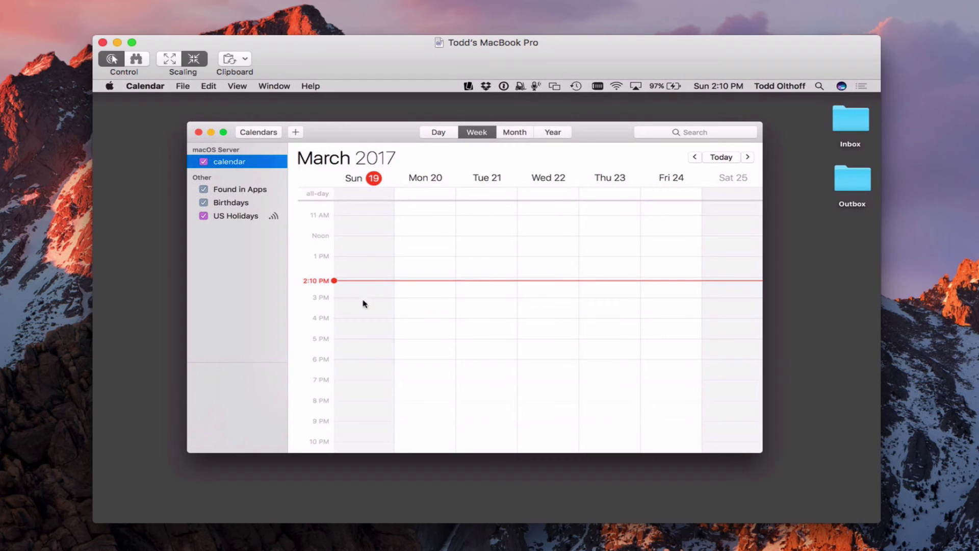
{"action": "double_click", "coordinate": [375, 351]}
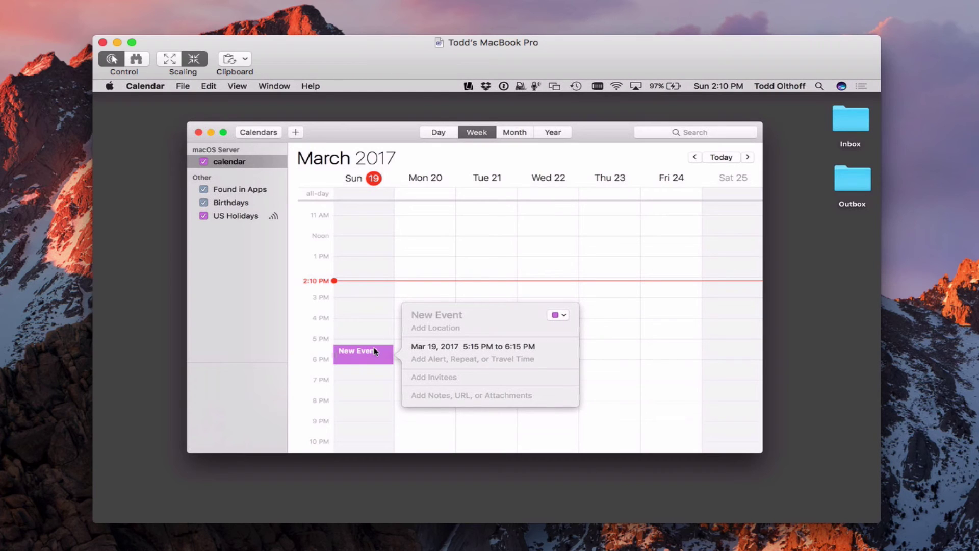
{"action": "type", "text": "Play xbox"}
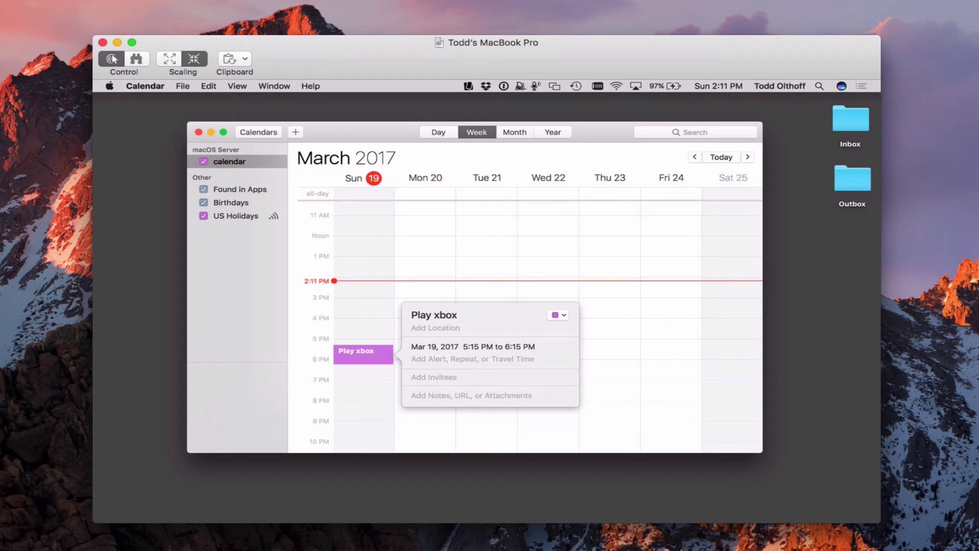
Step: Set the event location to Living Room
{"action": "left_click", "coordinate": [441, 327]}
{"action": "type", "text": "liv"}
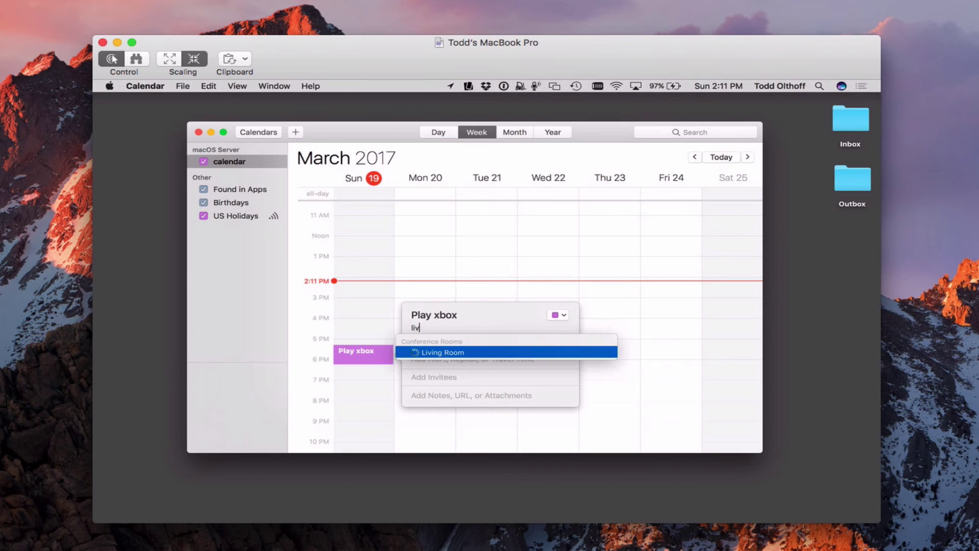
{"action": "left_click", "coordinate": [451, 353]}
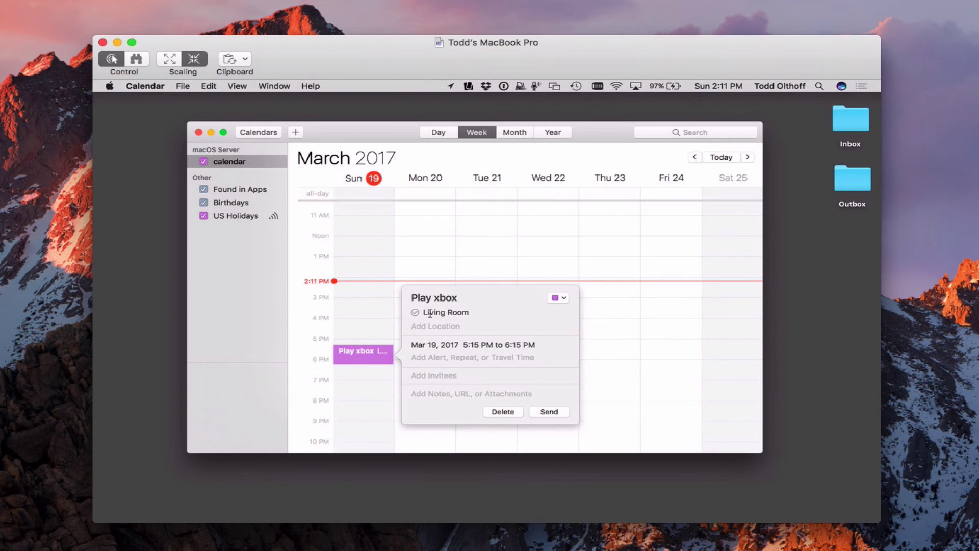
{"action": "left_click", "coordinate": [478, 315]}
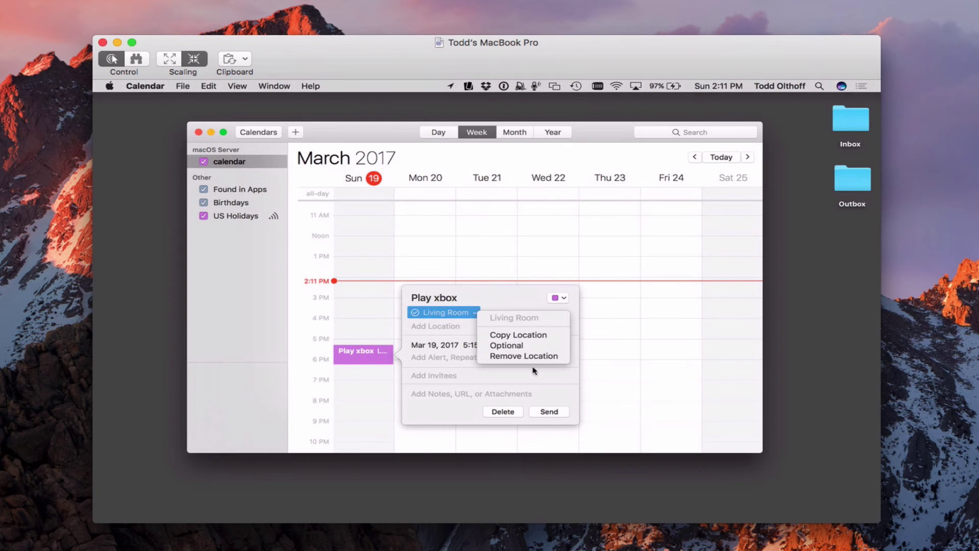
{"action": "left_click", "coordinate": [508, 294]}
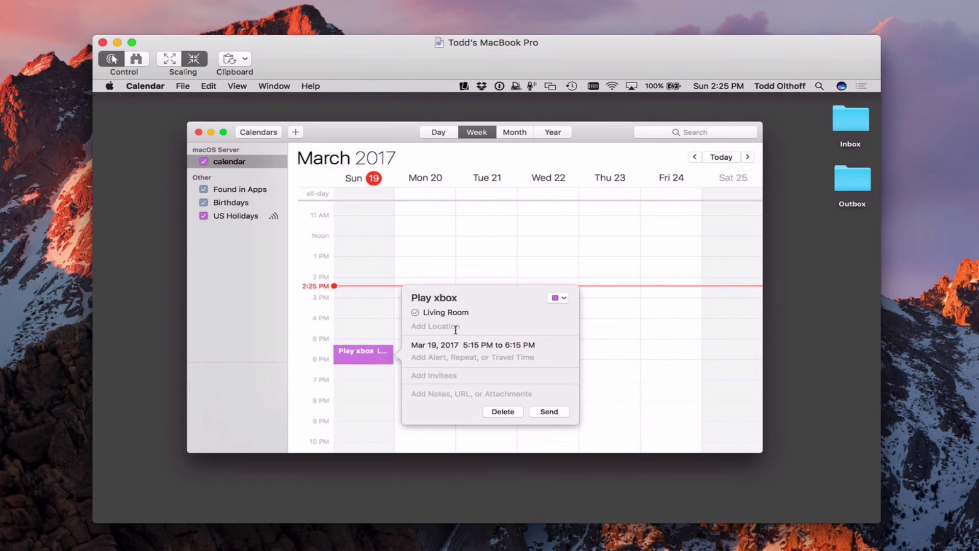
Step: Add the Xbox resource as an invitee to the Play xbox event
{"action": "left_click", "coordinate": [432, 378]}
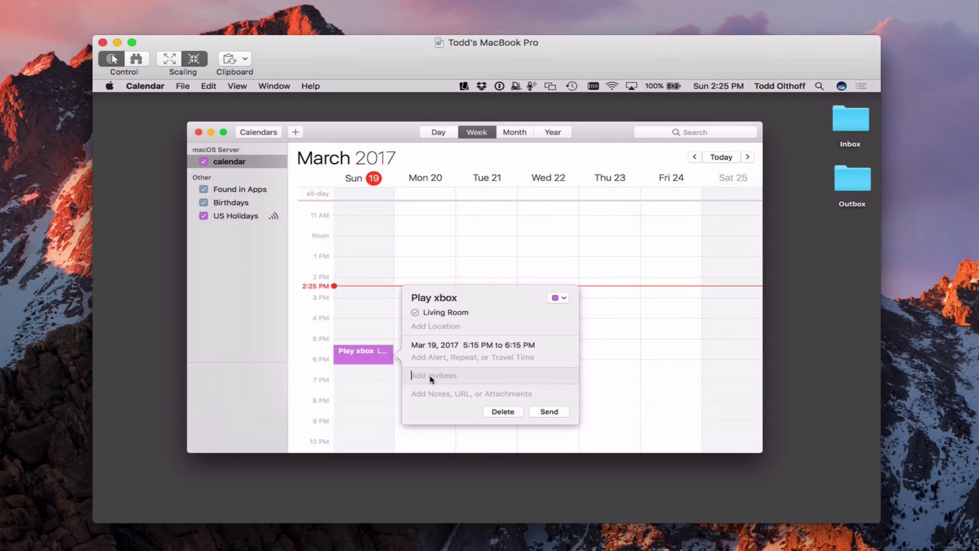
{"action": "type", "text": "xbox"}
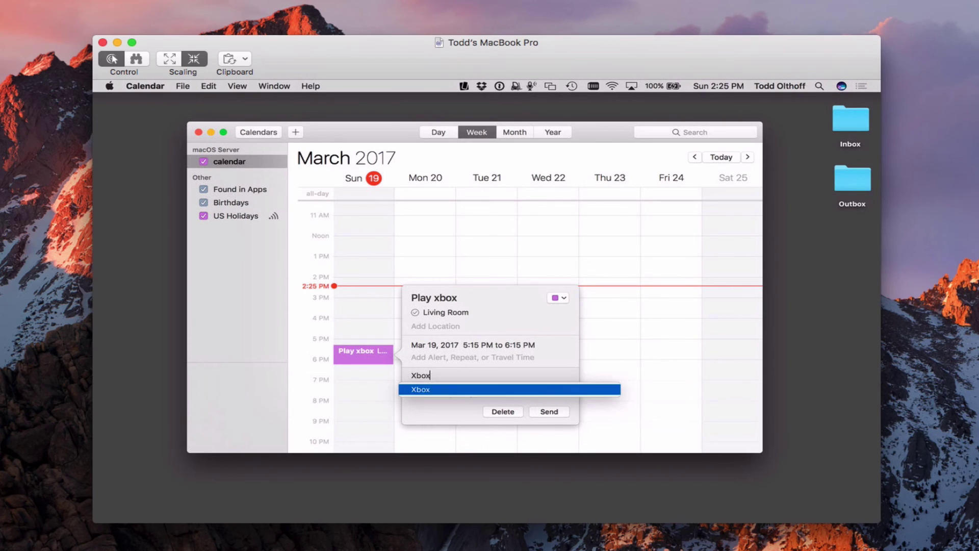
{"action": "left_click", "coordinate": [432, 391]}
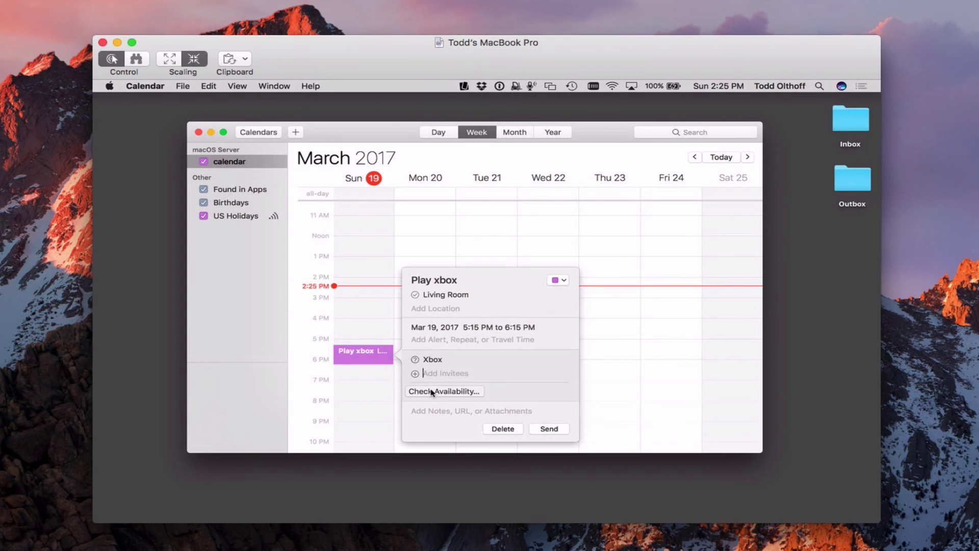
{"action": "left_click", "coordinate": [449, 360]}
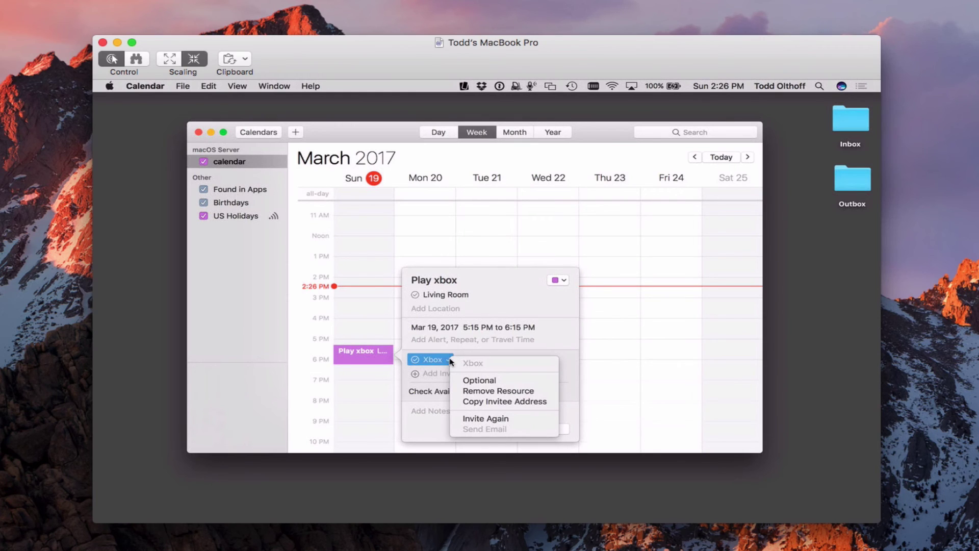
{"action": "left_click", "coordinate": [575, 356]}
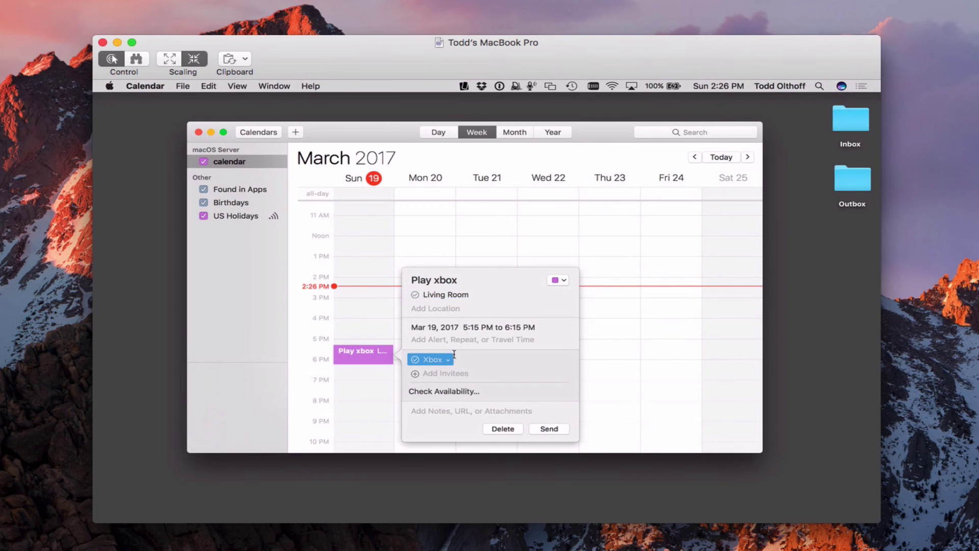
Step: Add the test contact as a second invitee
{"action": "left_click", "coordinate": [427, 375]}
{"action": "type", "text": "test"}
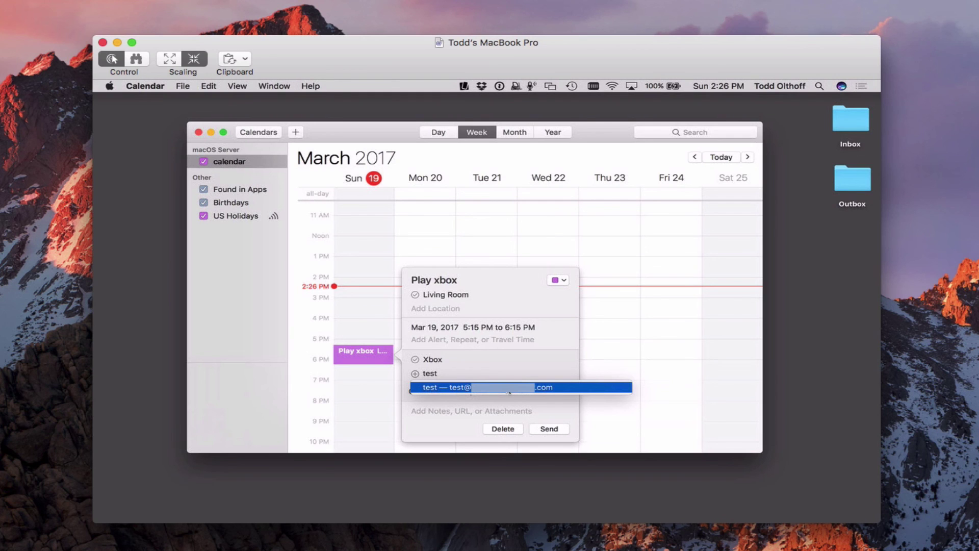
{"action": "left_click", "coordinate": [509, 389]}
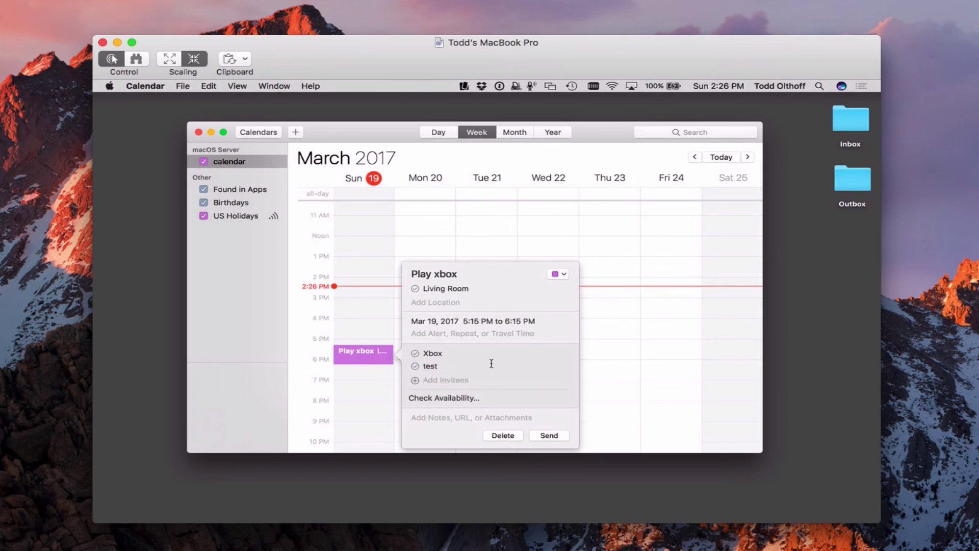
{"action": "left_click", "coordinate": [444, 367]}
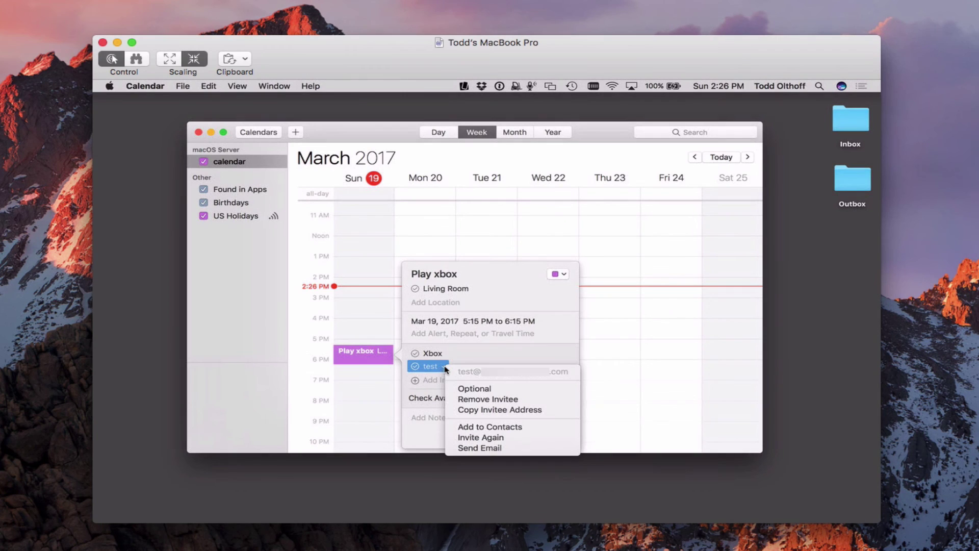
{"action": "left_click", "coordinate": [489, 353]}
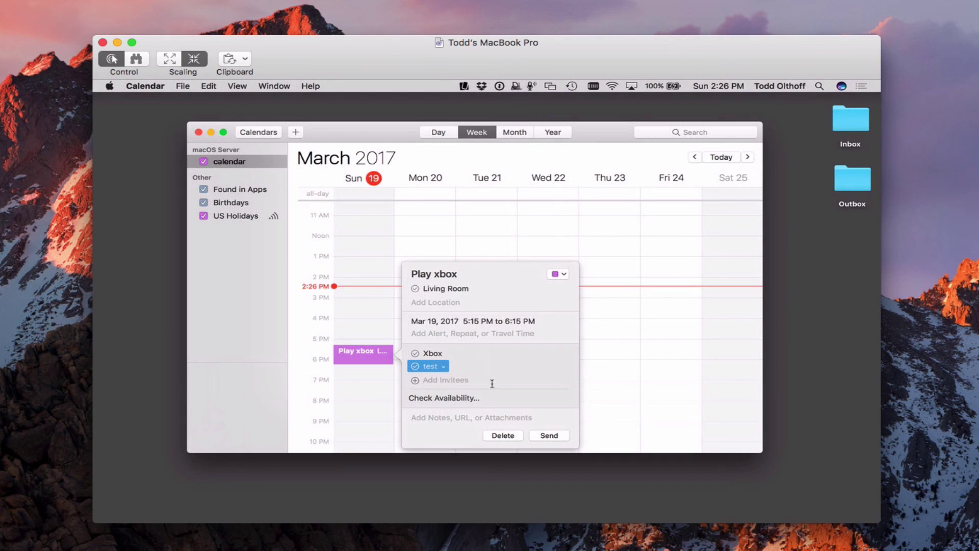
{"action": "left_click", "coordinate": [459, 398]}
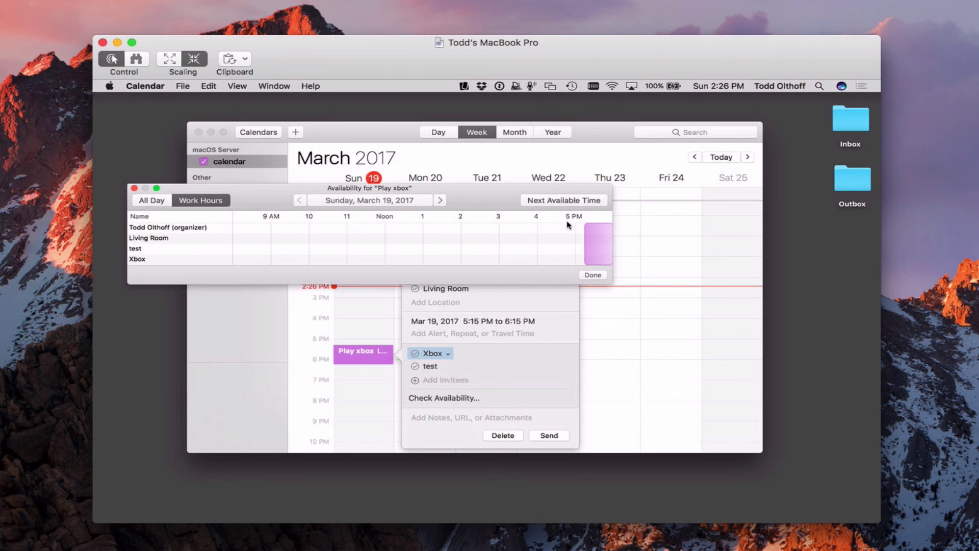
{"action": "left_click", "coordinate": [533, 201]}
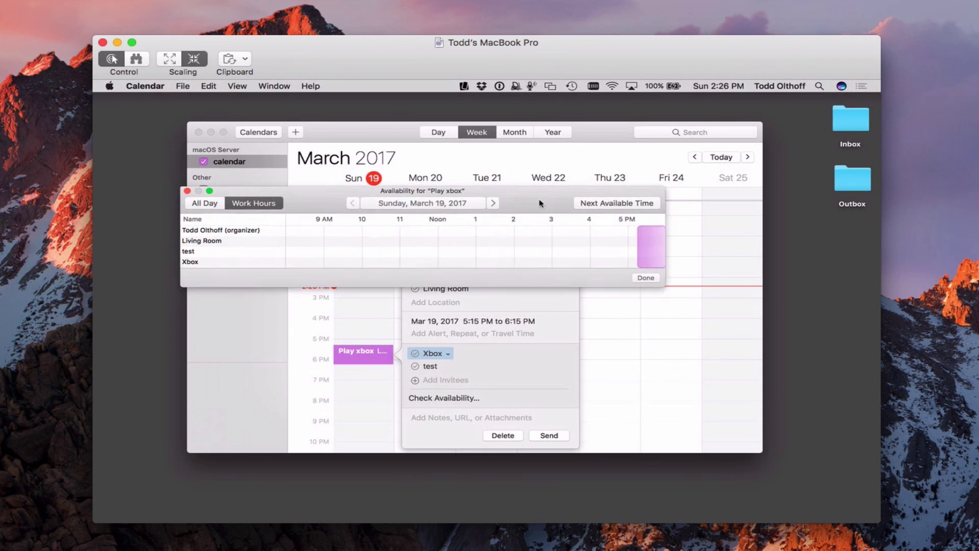
{"action": "left_click_drag", "start_coordinate": [543, 202], "coordinate": [532, 199]}
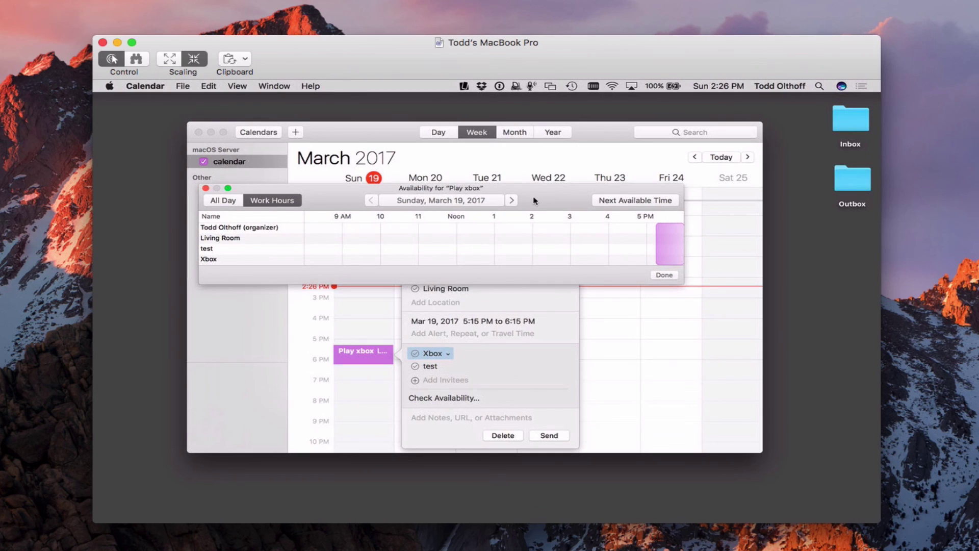
{"action": "left_click", "coordinate": [206, 188]}
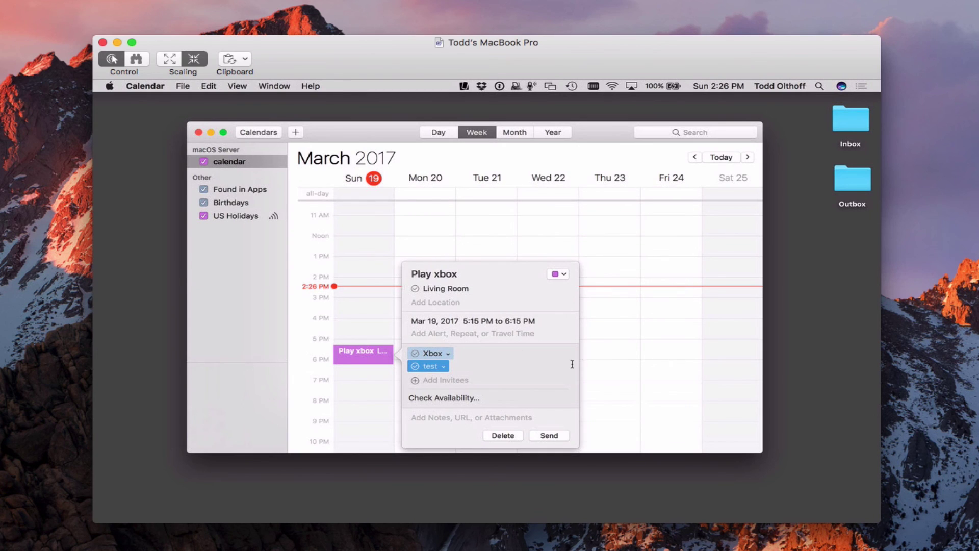
Step: Send the Play xbox invitations and reopen the event to check Living Room and Xbox attendee statuses
{"action": "left_click", "coordinate": [550, 437]}
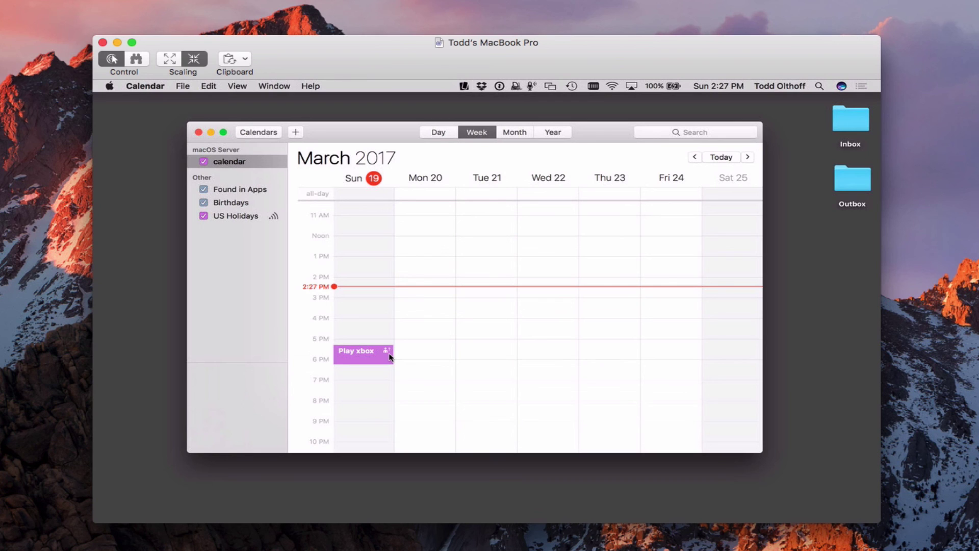
{"action": "double_click", "coordinate": [356, 355]}
{"action": "double_click", "coordinate": [386, 354]}
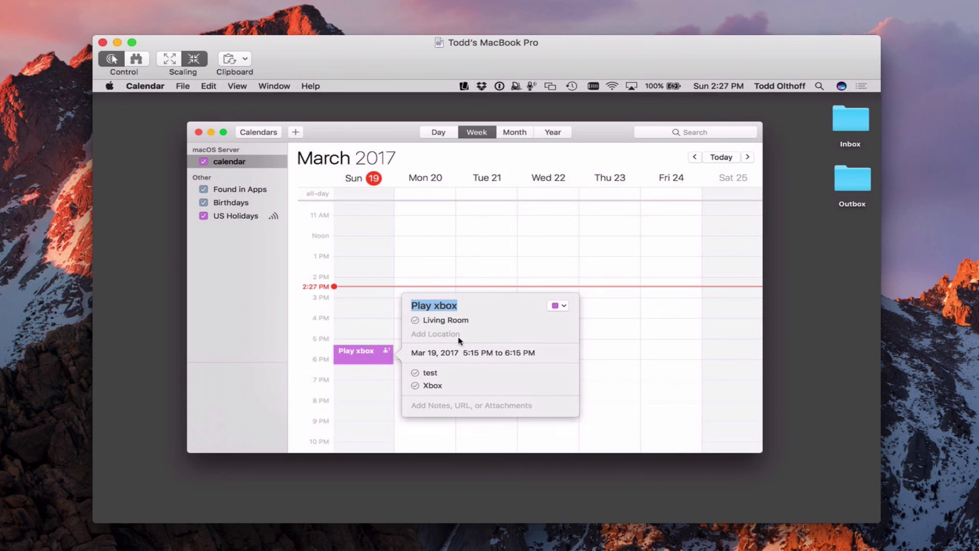